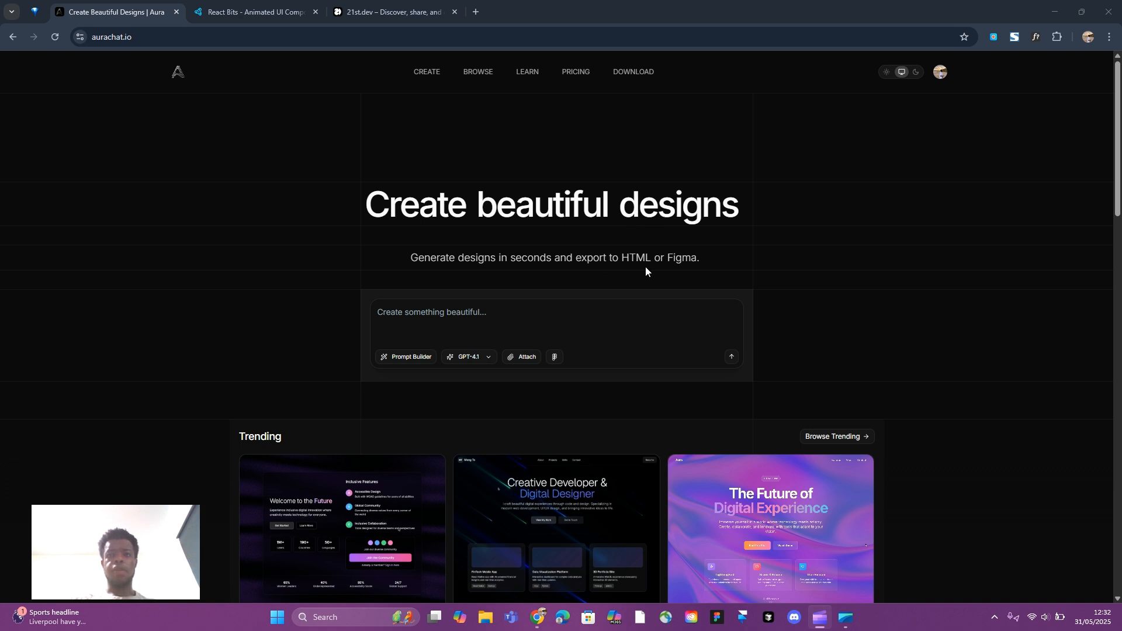
Generate a design from the prompt "create a modern, dark mode portfolio for a ux designer. Use the design styles of Dieter rams and Jony ive when designing"
left_click(425, 313)
type("create a")
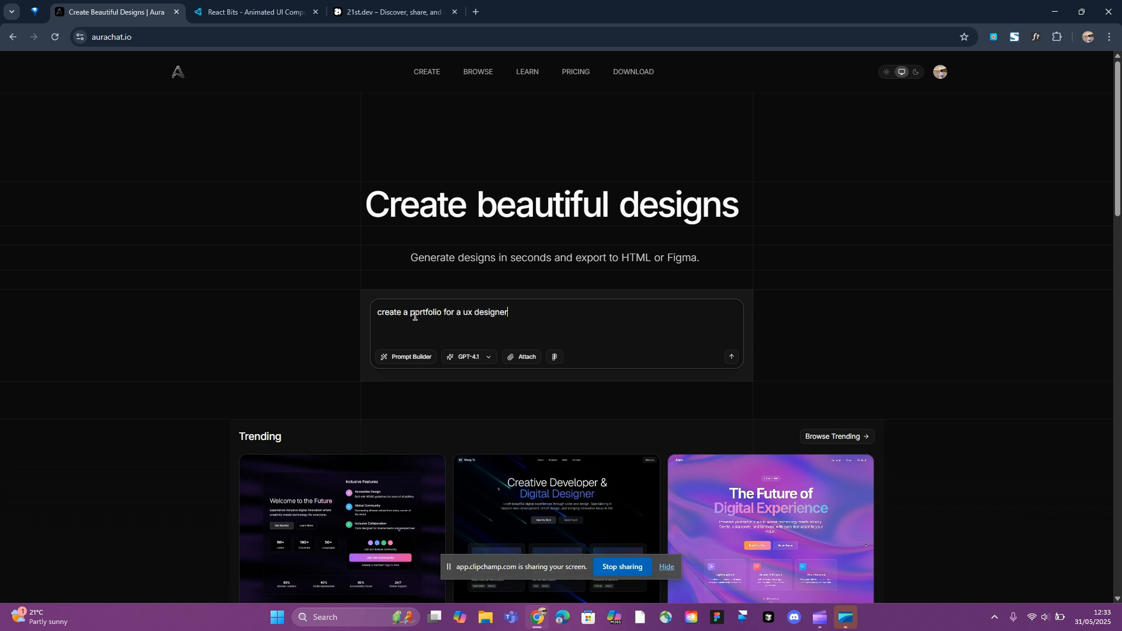
type("modern, dark mode")
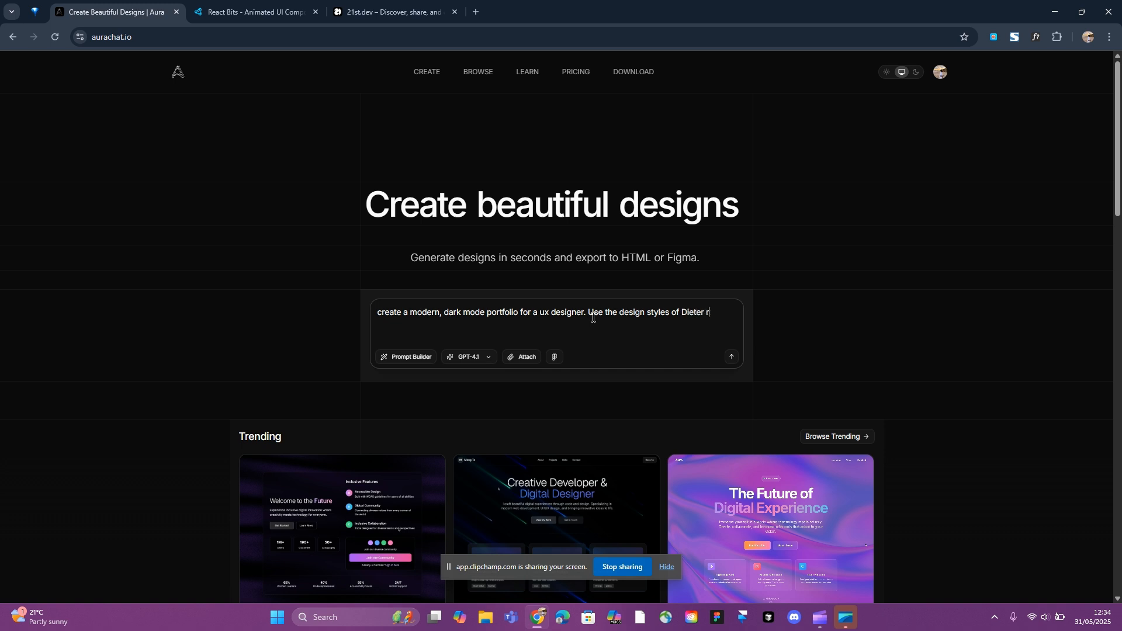
type("nd Jony ive when designing")
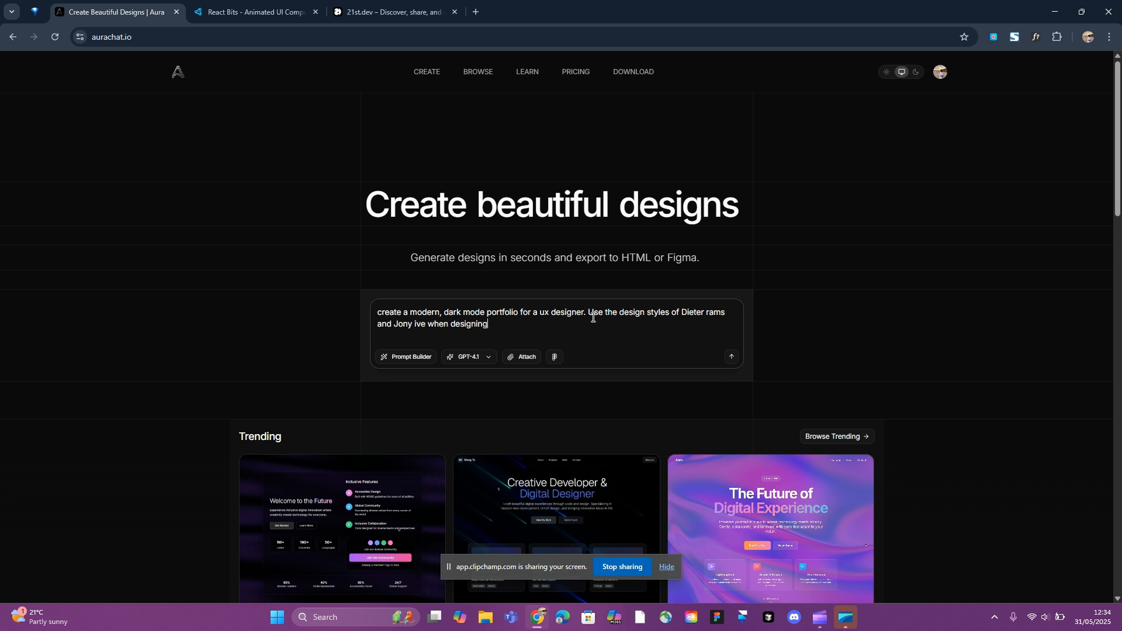
left_click(732, 357)
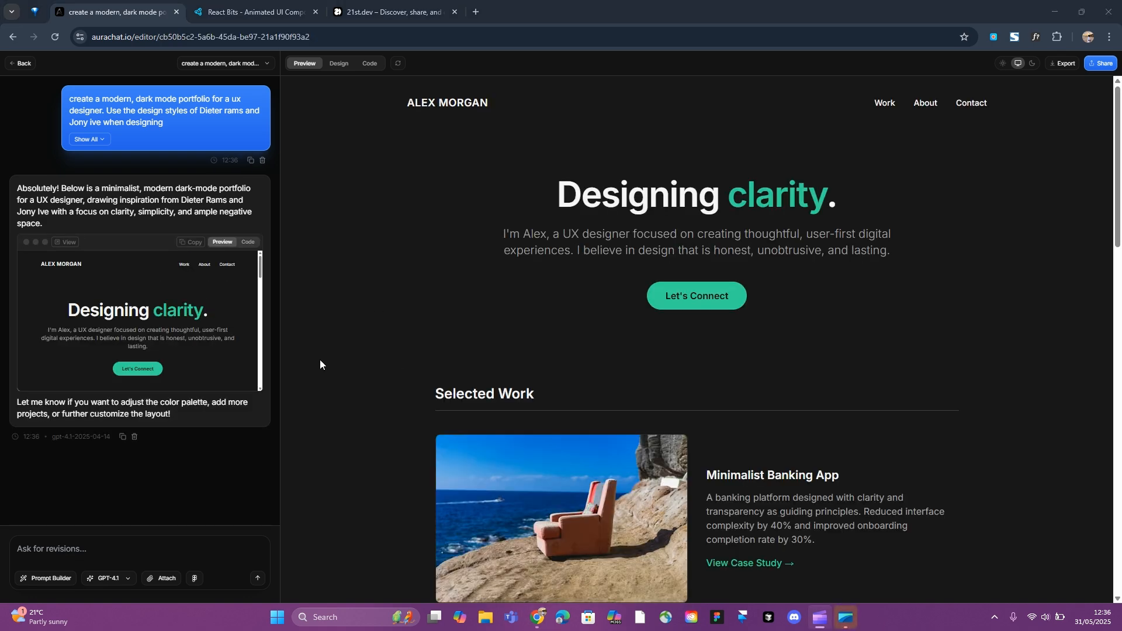
Review the generated portfolio page from the hero section down to the contact form and footer
scroll(798, 225, "down", 6)
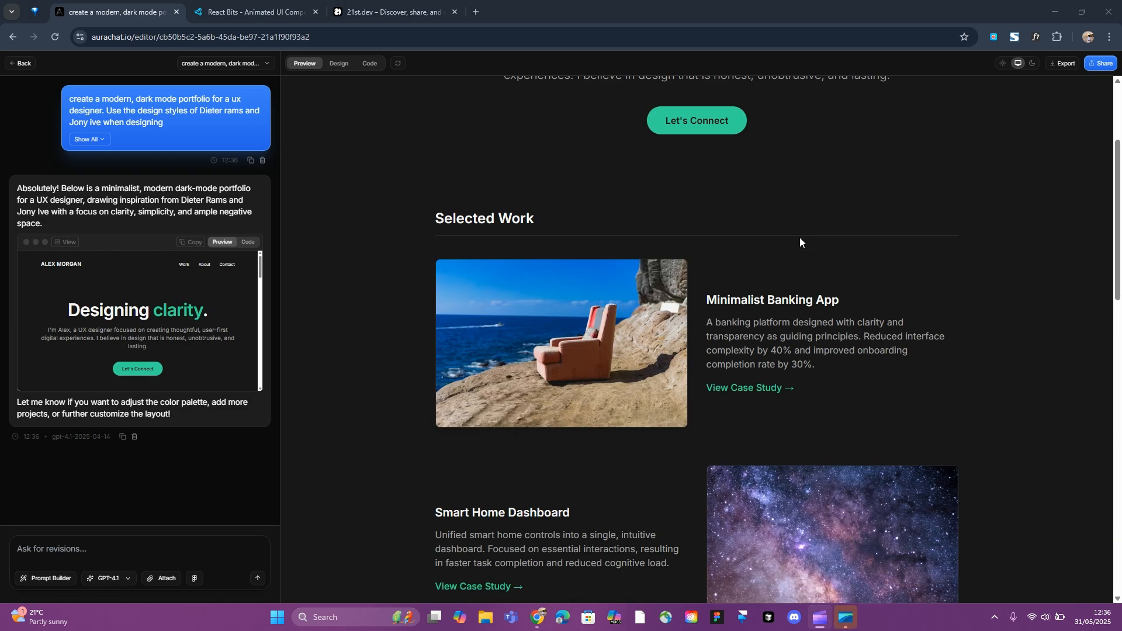
scroll(836, 244, "up", 6)
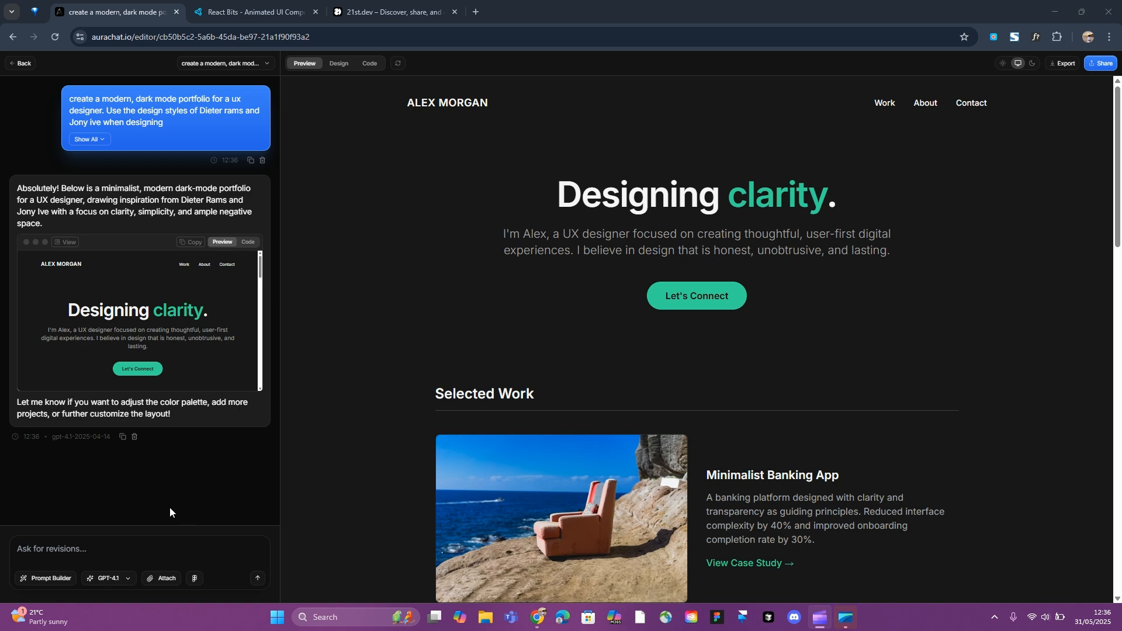
left_click(710, 201)
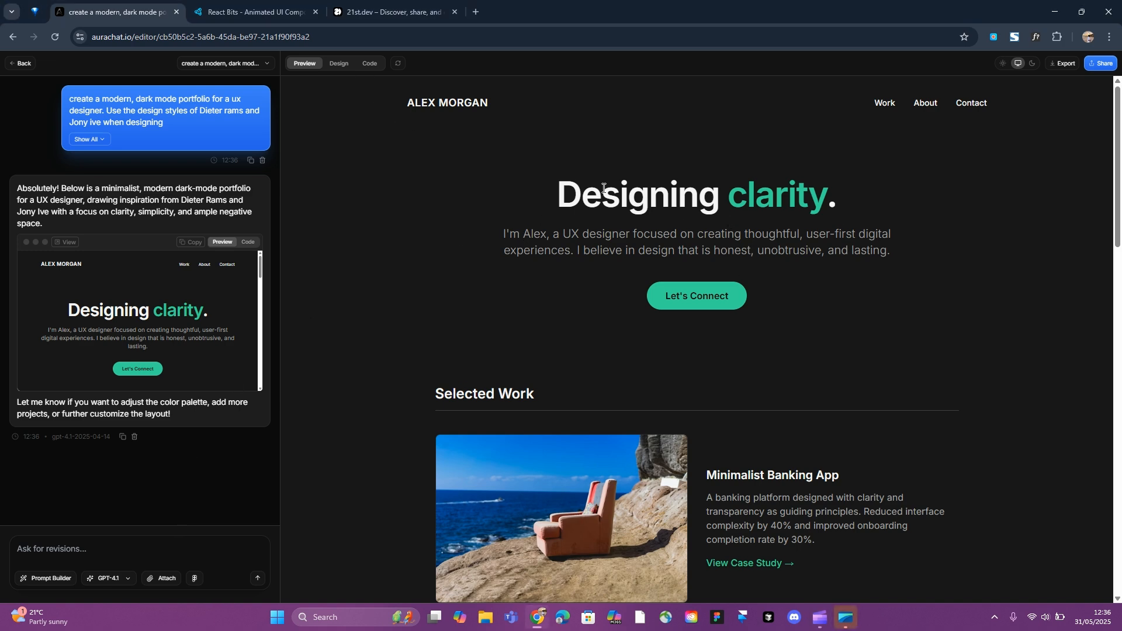
scroll(679, 193, "down", 20)
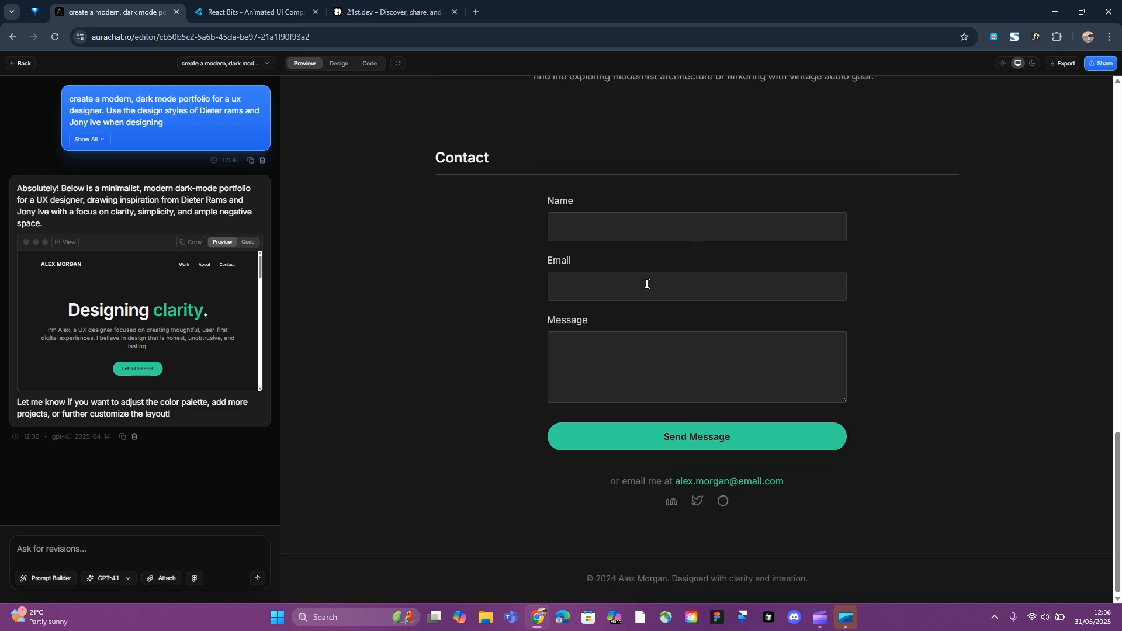
scroll(647, 284, "up", 18)
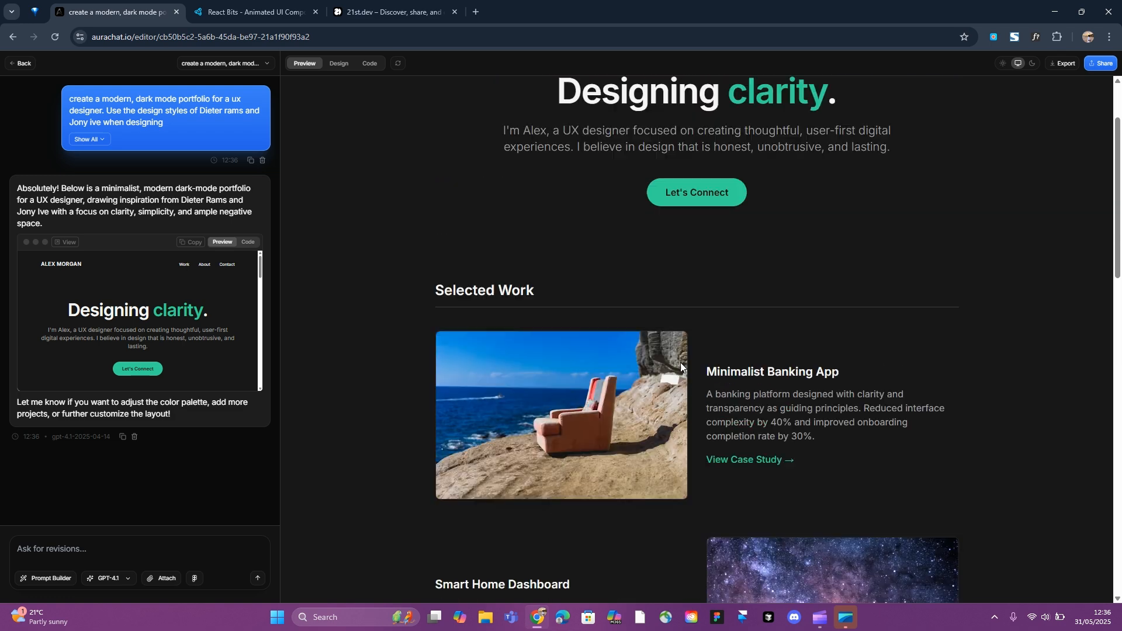
scroll(681, 362, "up", 2)
In design mode, set the "Designing clarity." hero heading's font to Plus Jakarta Sans and its weight to Medium
left_click(339, 63)
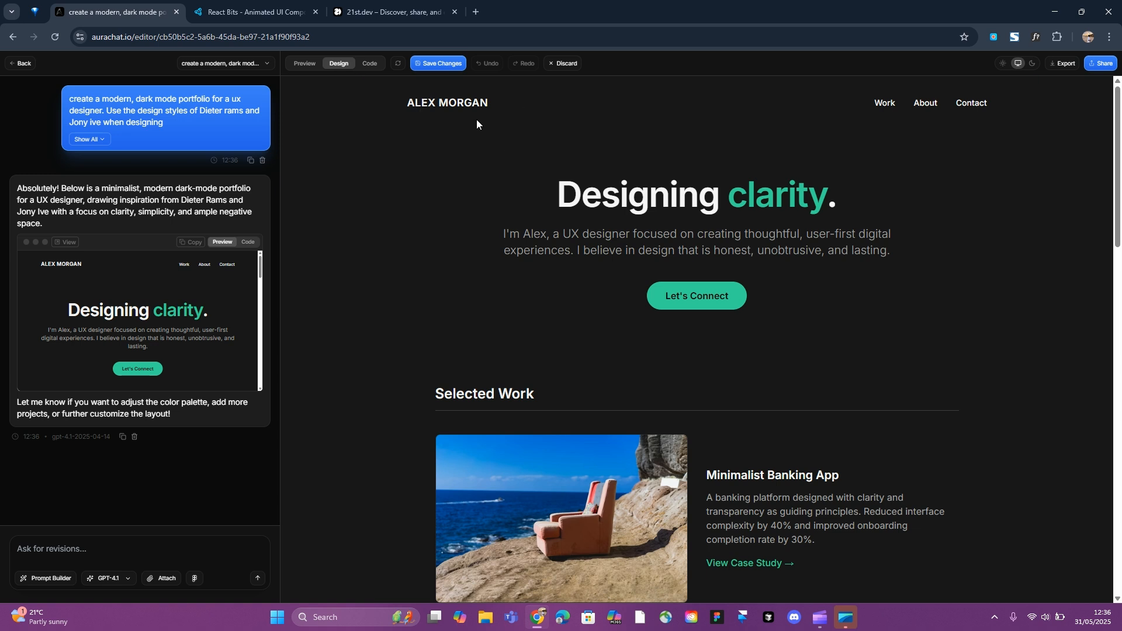
left_click(656, 196)
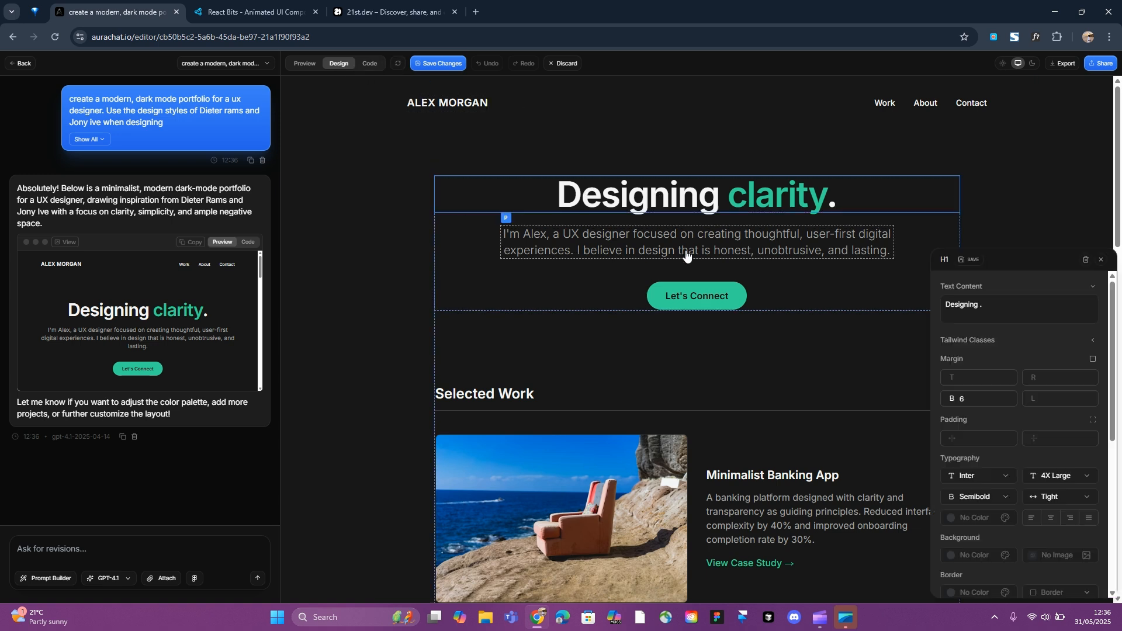
left_click(970, 478)
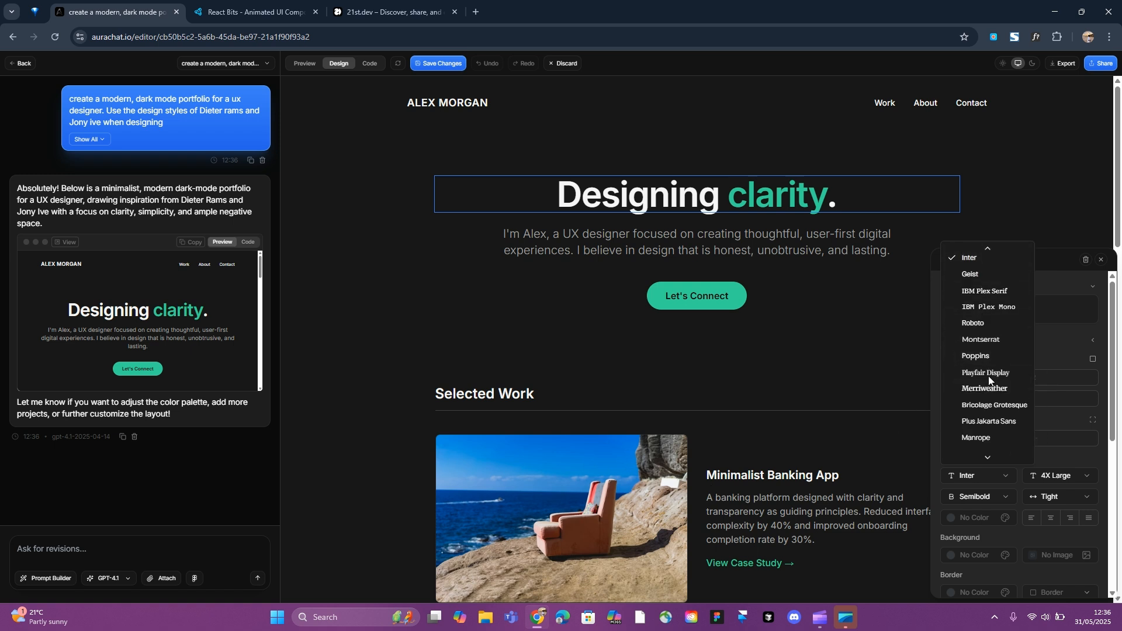
scroll(988, 376, "down", 1)
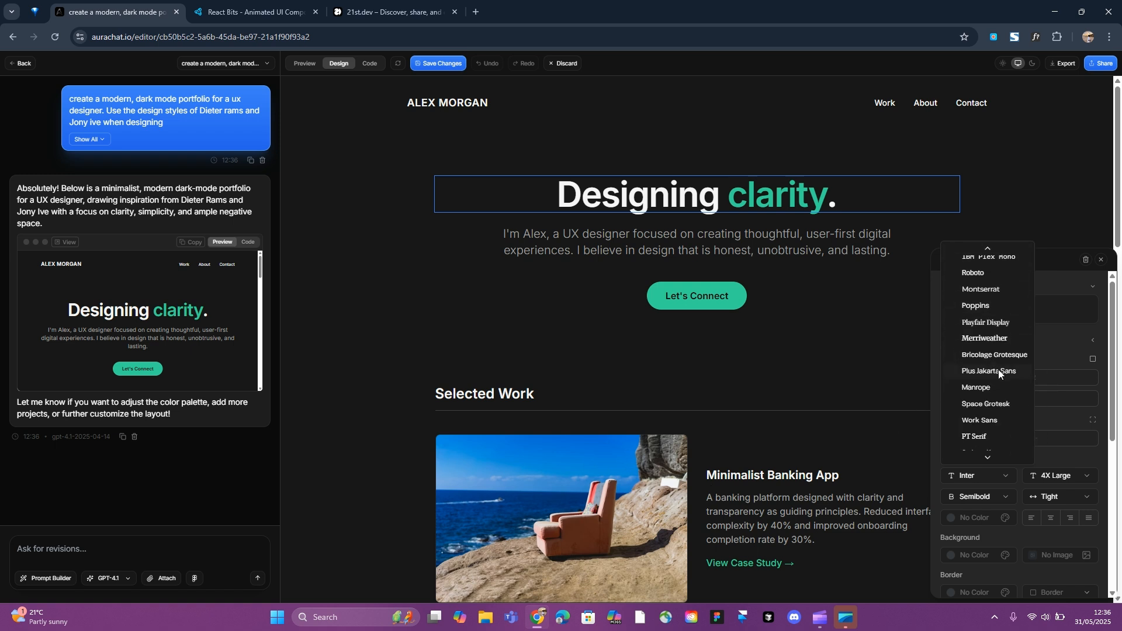
left_click(998, 371)
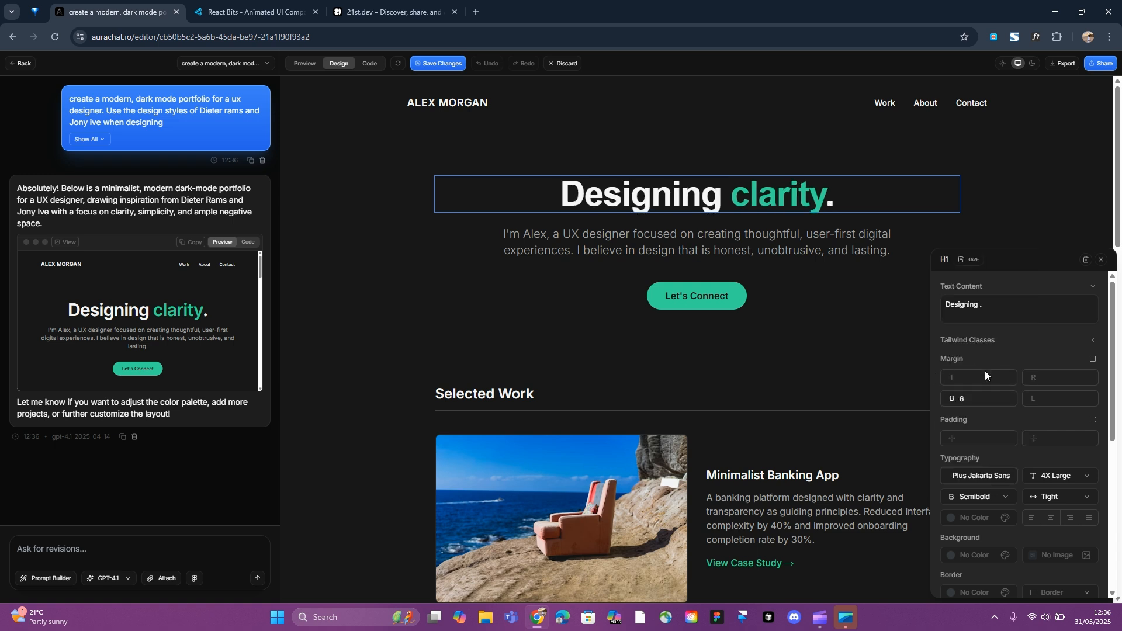
left_click(1000, 495)
left_click(988, 414)
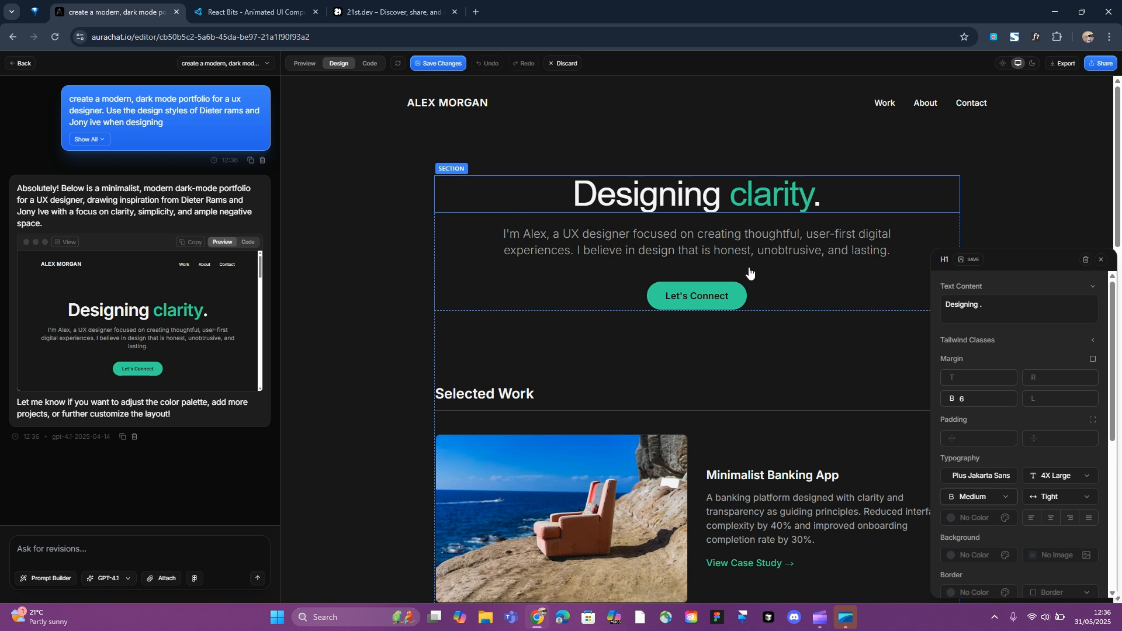
left_click(734, 250)
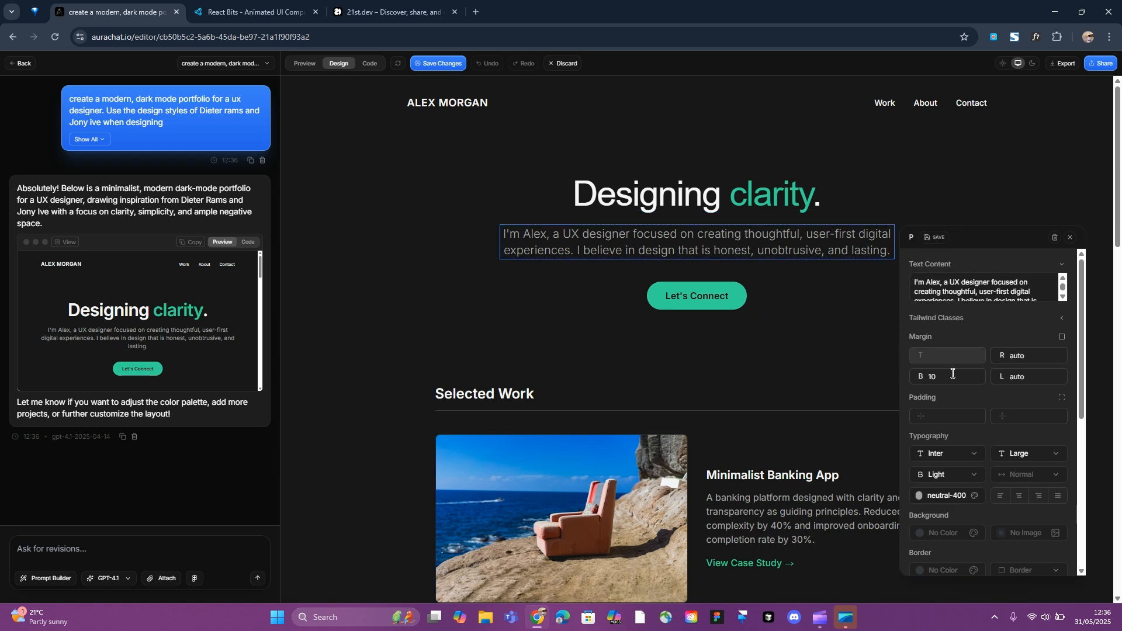
left_click(965, 454)
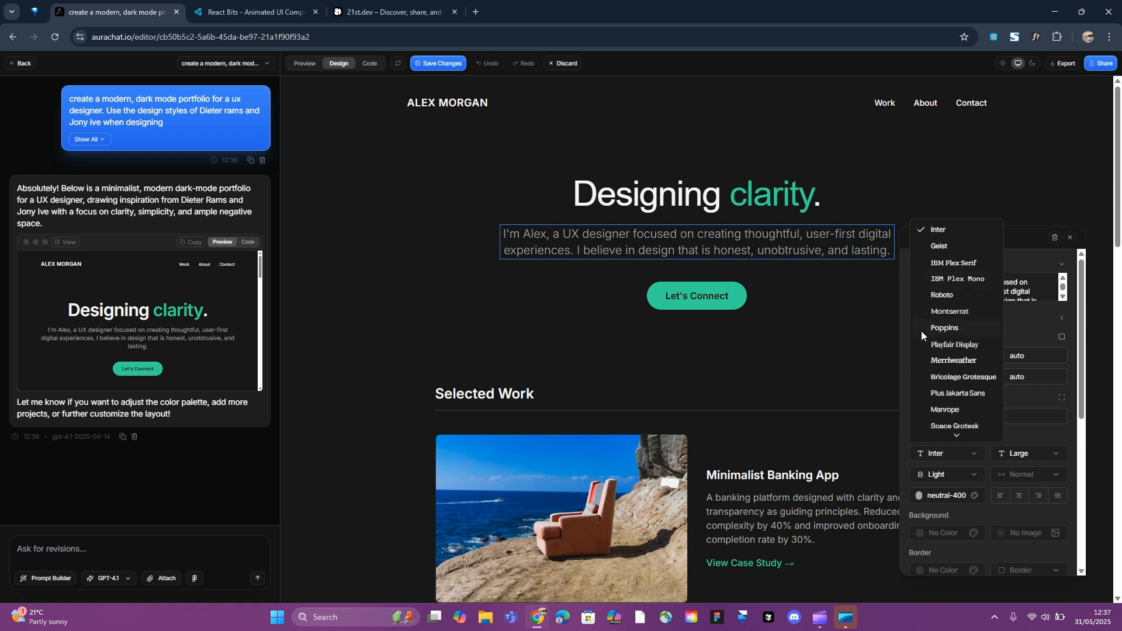
left_click(901, 385)
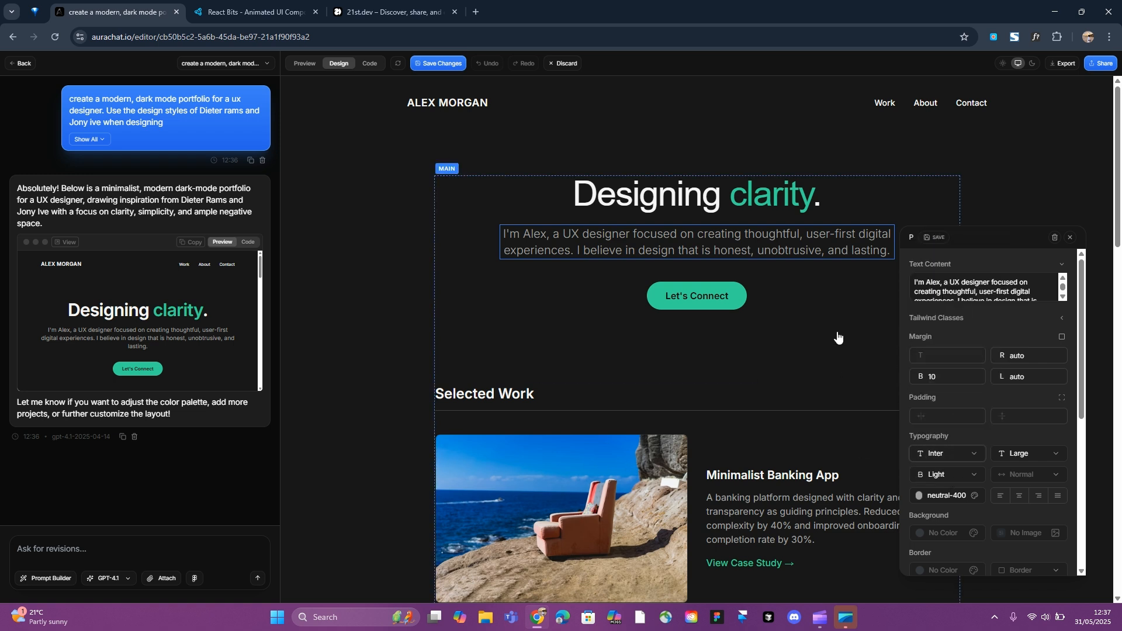
Set the text color of the word "clarity" in the hero heading to indigo-400
left_click(761, 213)
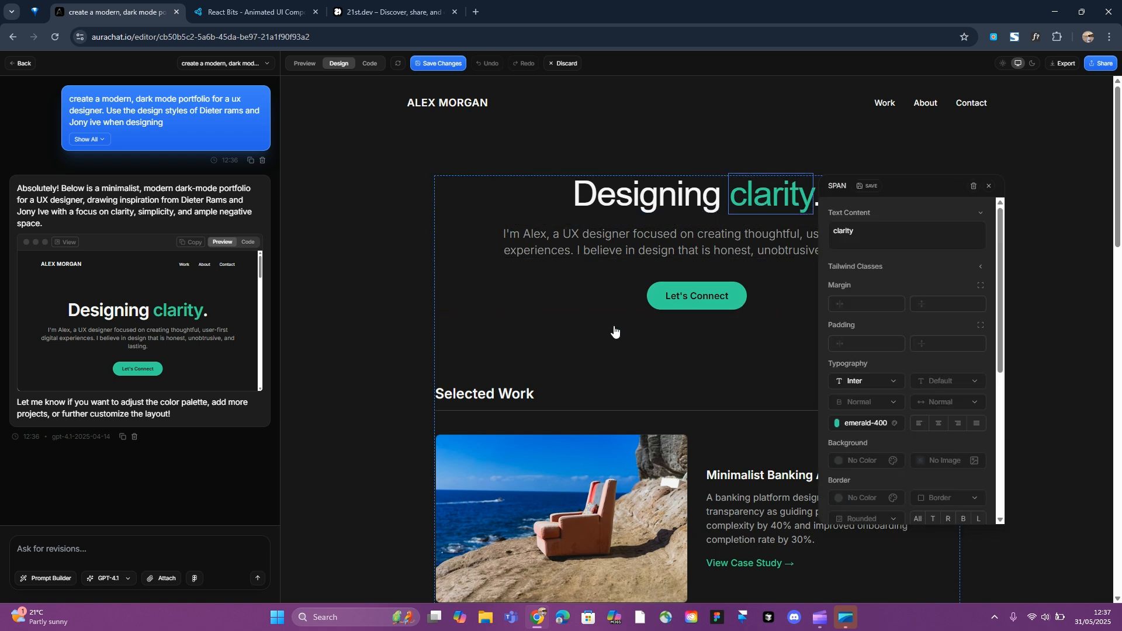
left_click(871, 429)
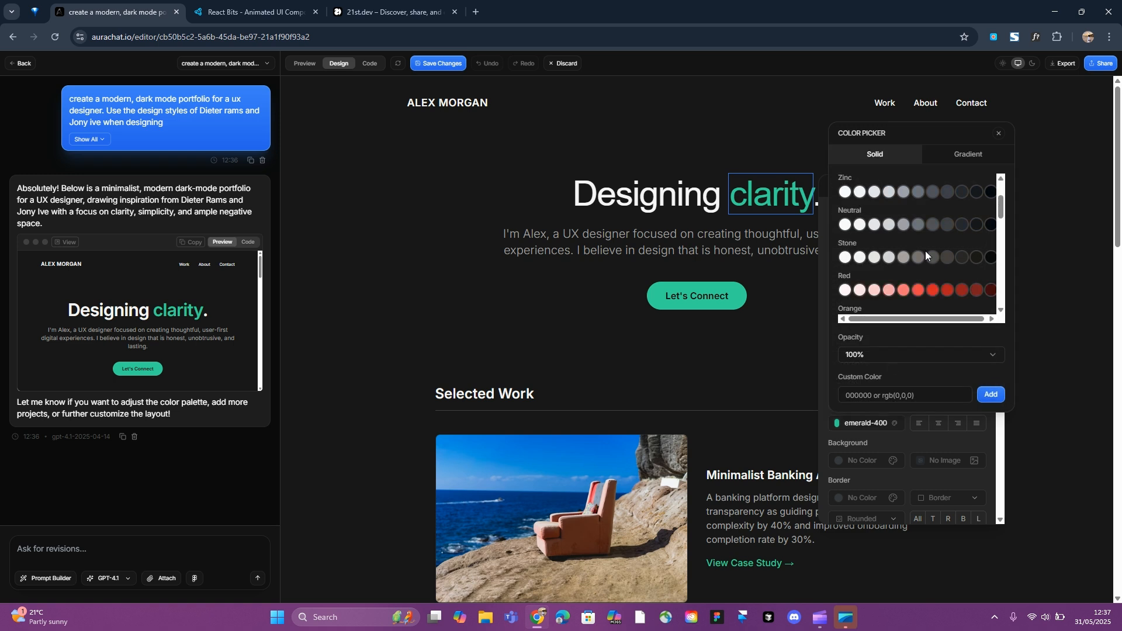
scroll(925, 250, "down", 8)
scroll(922, 270, "up", 4)
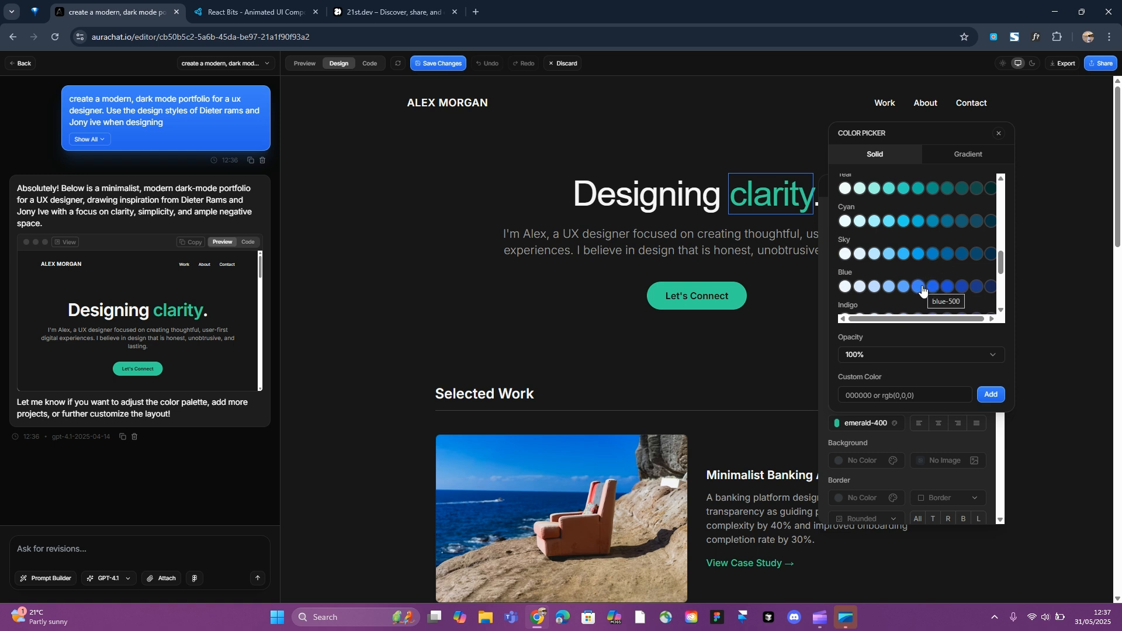
scroll(921, 289, "down", 1)
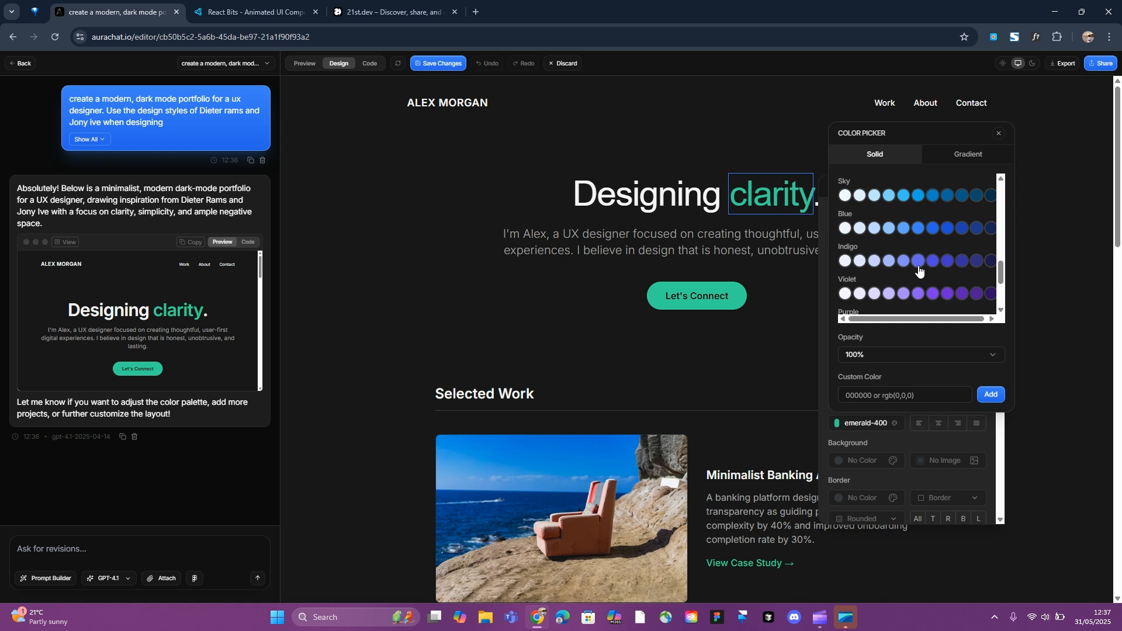
left_click(918, 261)
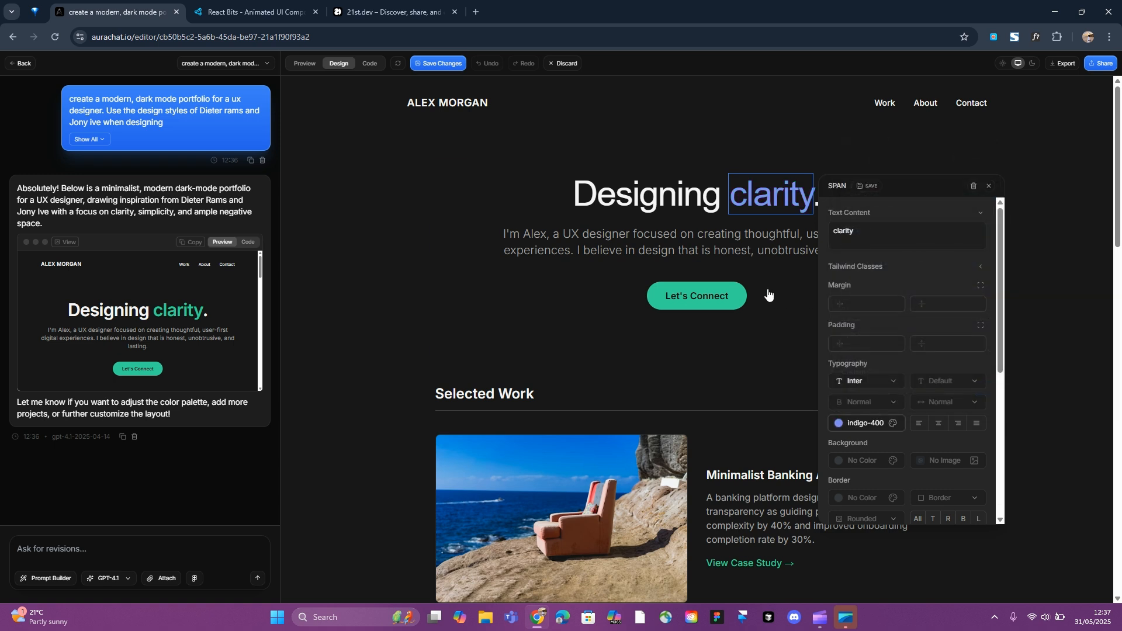
Set the background color of the hero's "Let's Connect" button to indigo-400
left_click(726, 296)
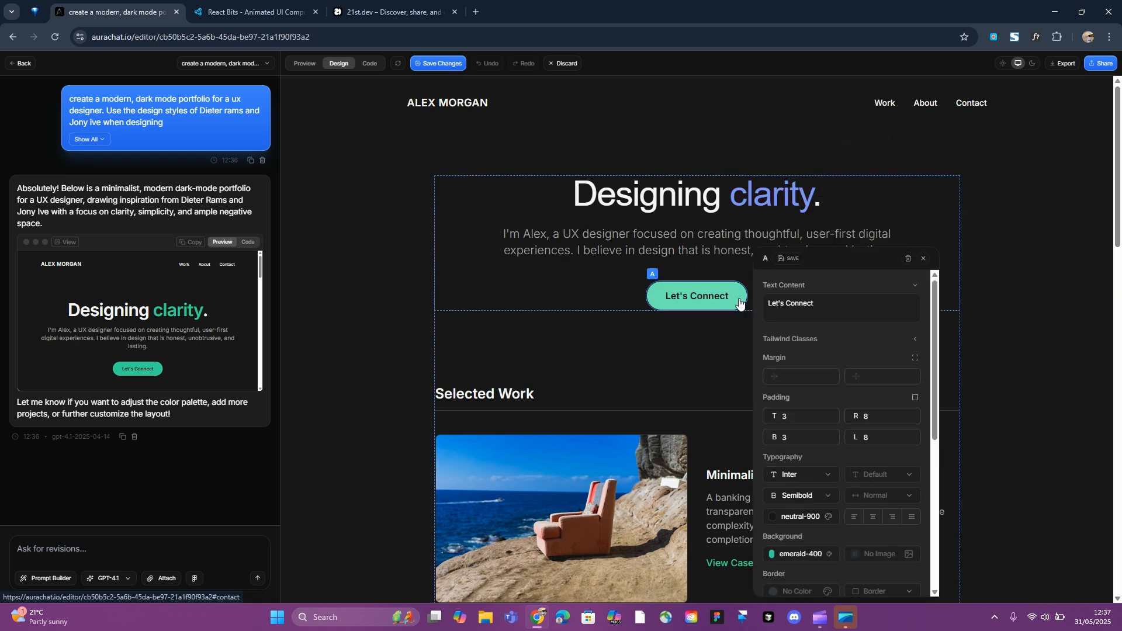
left_click(809, 549)
scroll(822, 369, "down", 5)
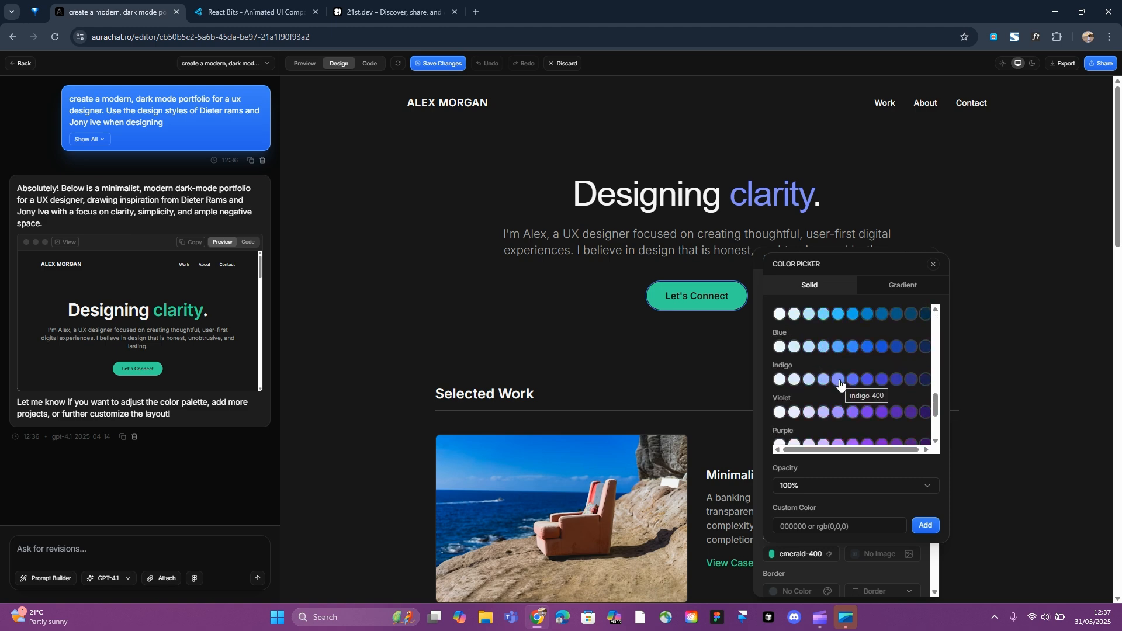
left_click(839, 383)
Set the text color of the "View Case Study" link under Minimalist Banking App to indigo-400
scroll(731, 374, "down", 3)
left_click(727, 388)
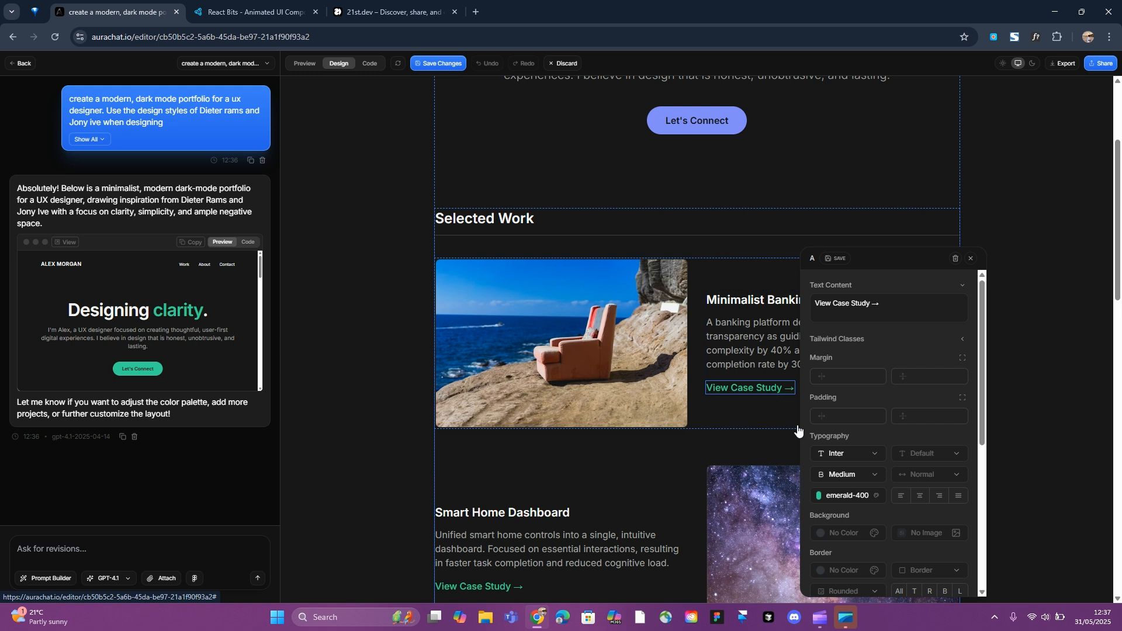
left_click(845, 496)
scroll(877, 362, "down", 7)
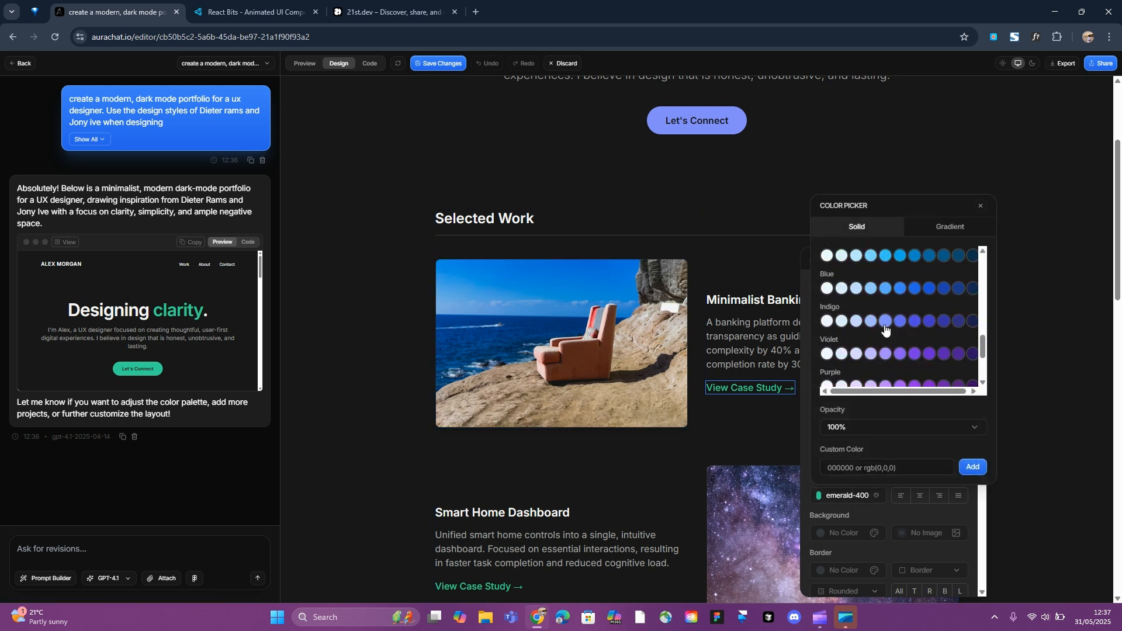
left_click(885, 325)
Set the text color of the "View Case Study" link under Smart Home Dashboard to indigo-400
scroll(585, 351, "down", 4)
left_click(503, 353)
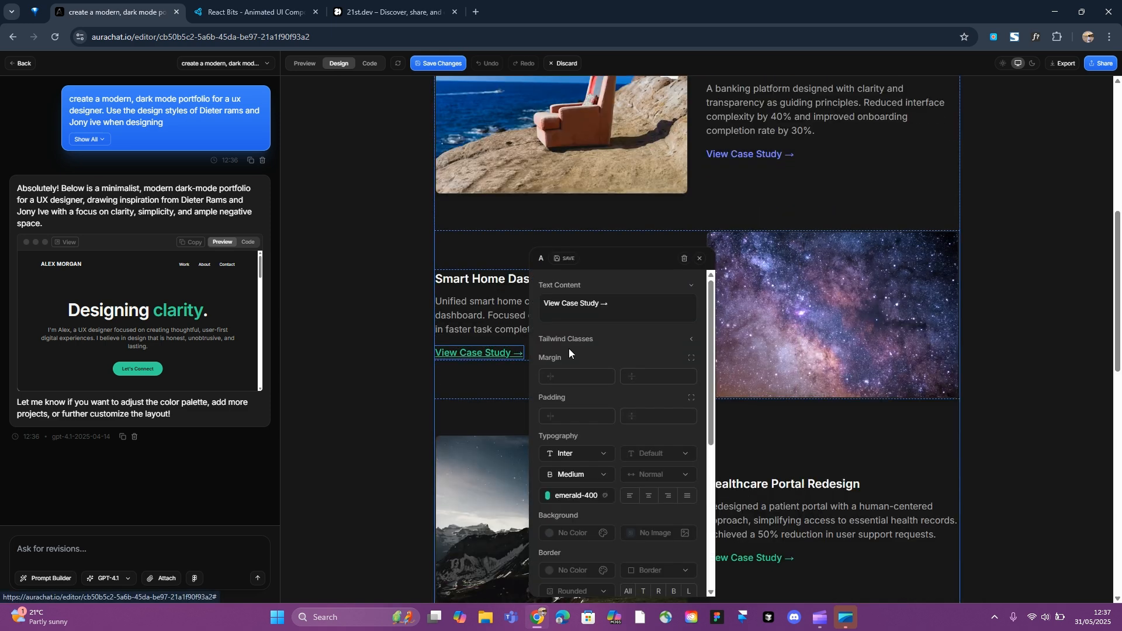
scroll(569, 353, "down", 1)
left_click(584, 495)
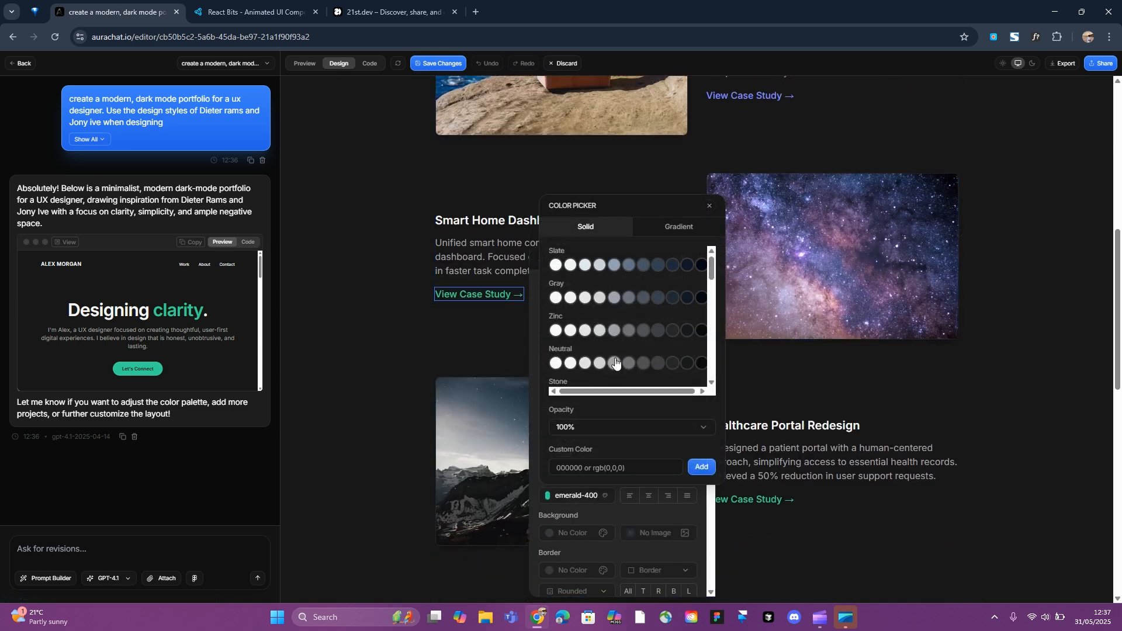
scroll(615, 363, "down", 5)
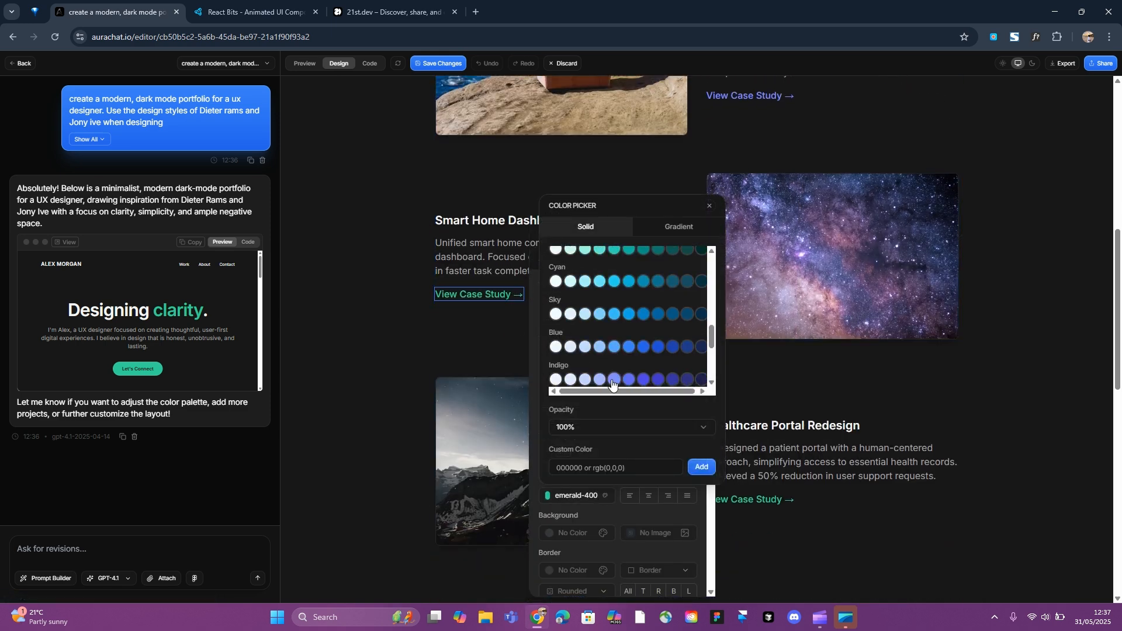
left_click(612, 380)
Set the text color of the "View Case Study" link under Healthcare Portal Redesign to indigo-400
left_click(754, 499)
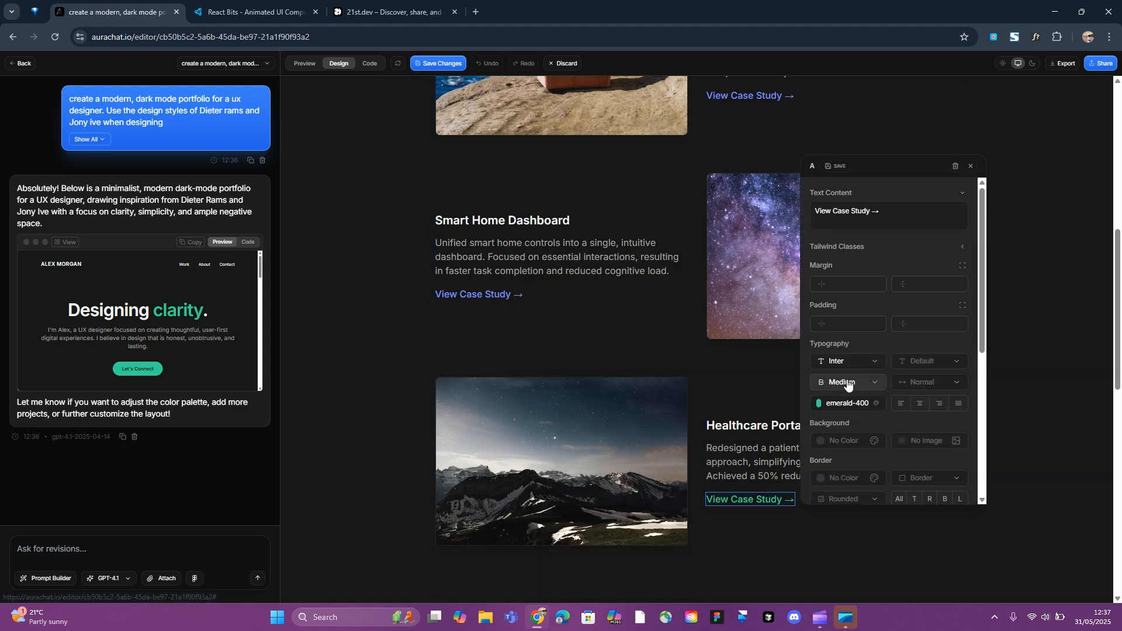
left_click(848, 403)
scroll(892, 258, "down", 6)
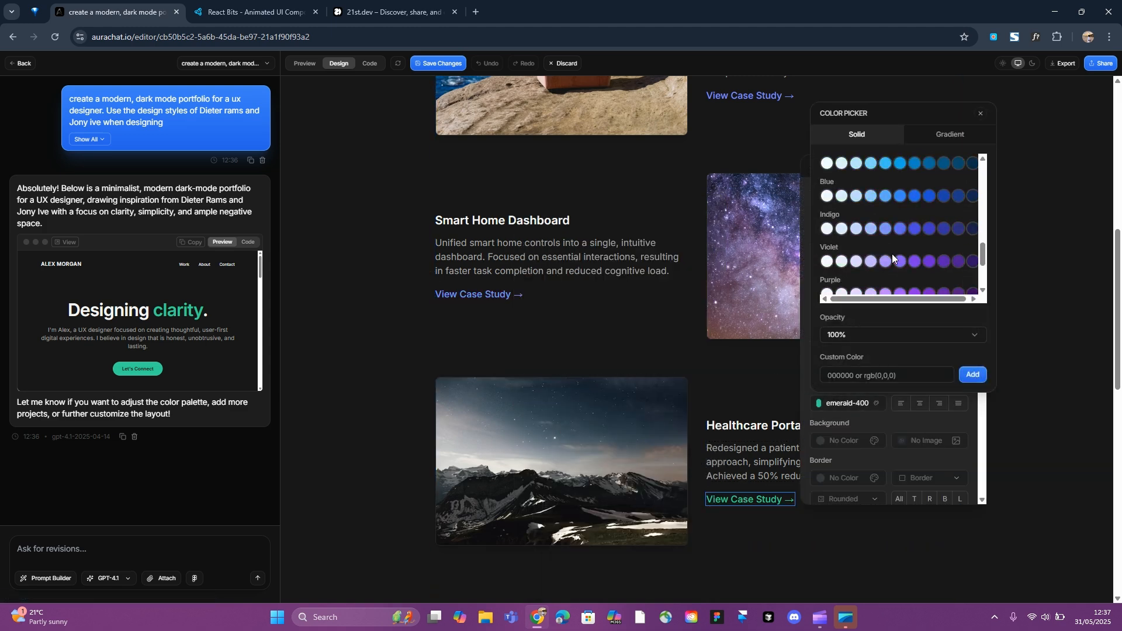
left_click(890, 229)
Close the element settings and check the recolored page down to the contact form
left_click(656, 288)
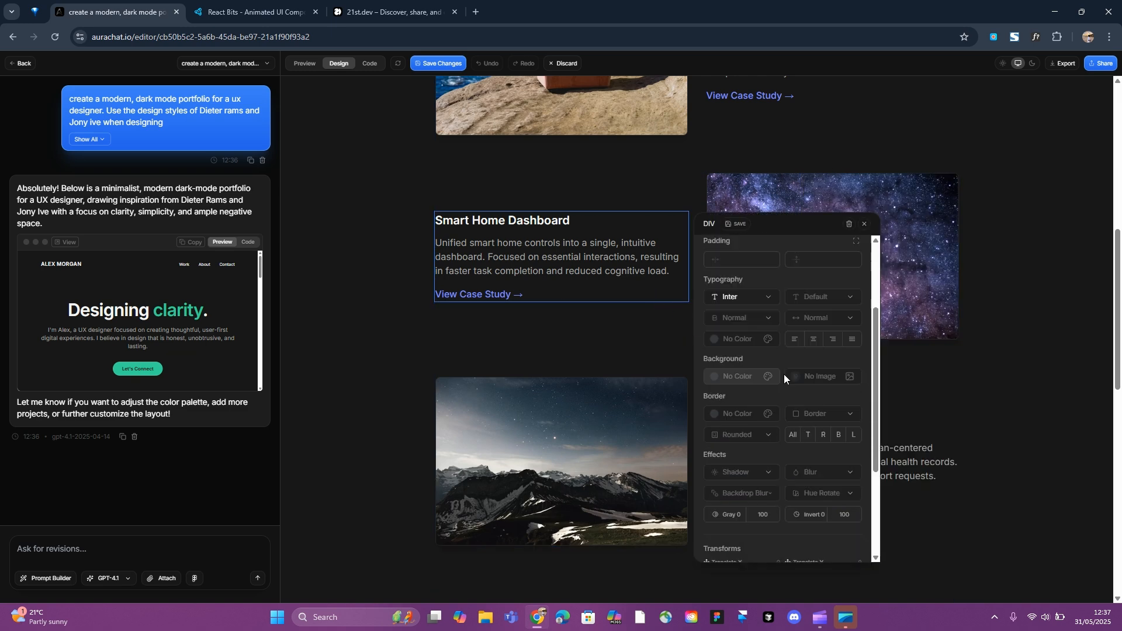
scroll(795, 377, "down", 1)
left_click(864, 224)
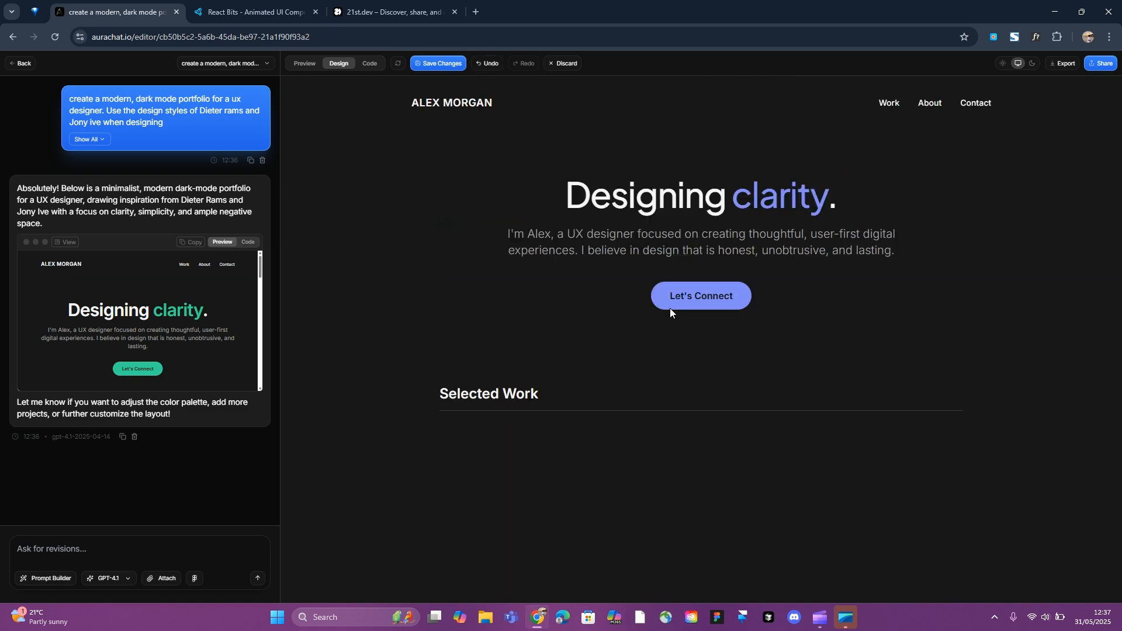
scroll(671, 309, "down", 15)
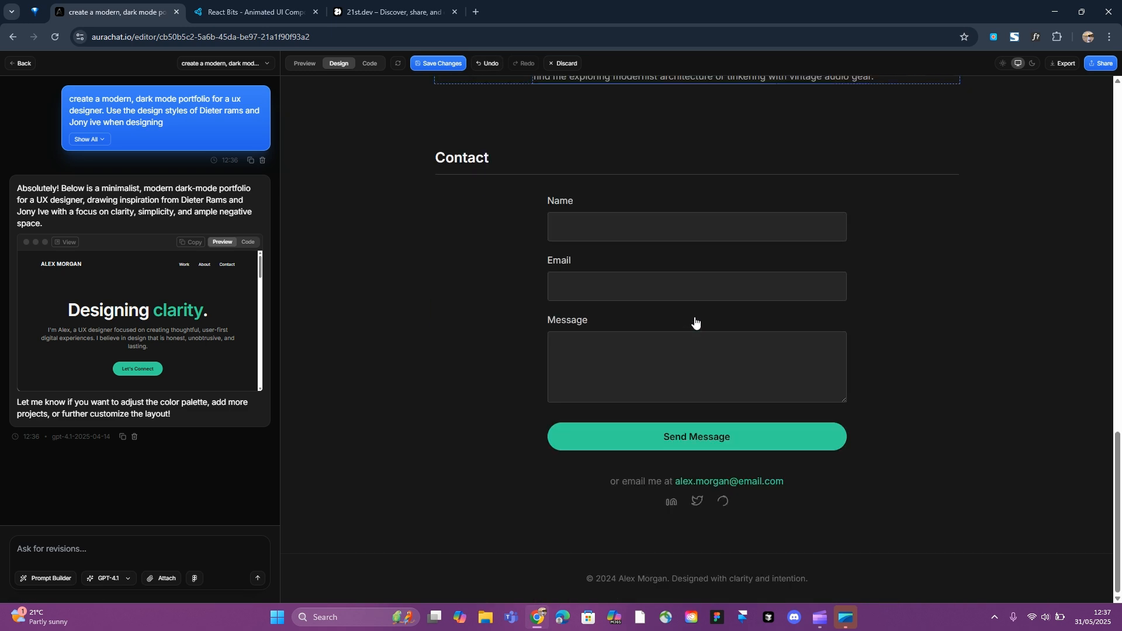
Set the background color of the contact form's "Send Message" button to indigo-400
left_click(762, 435)
left_click(899, 406)
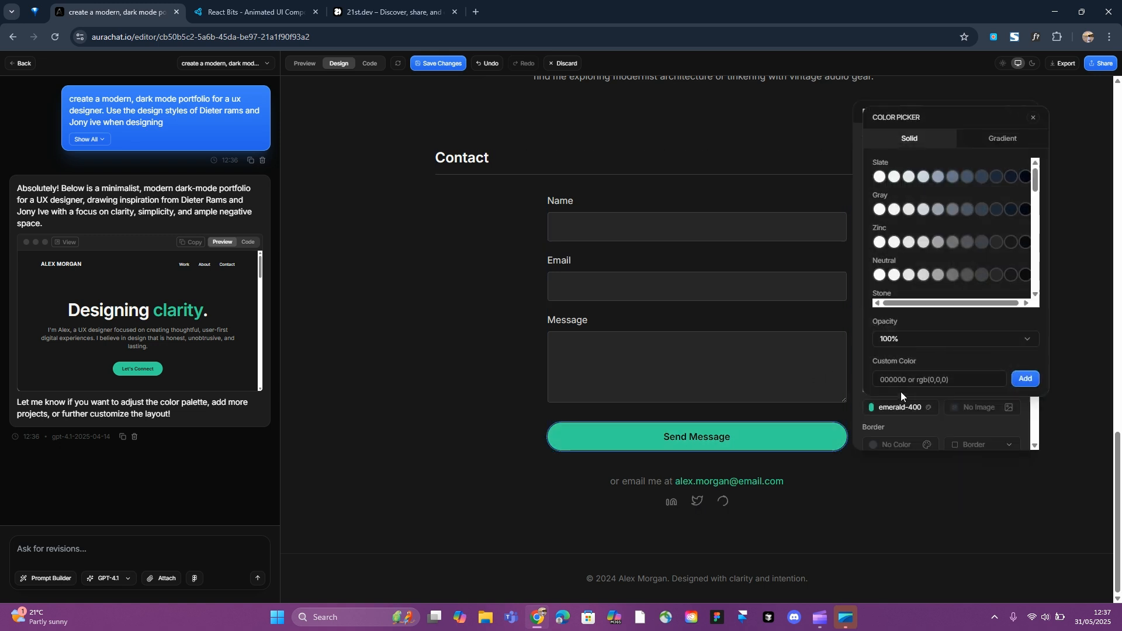
scroll(918, 266, "down", 8)
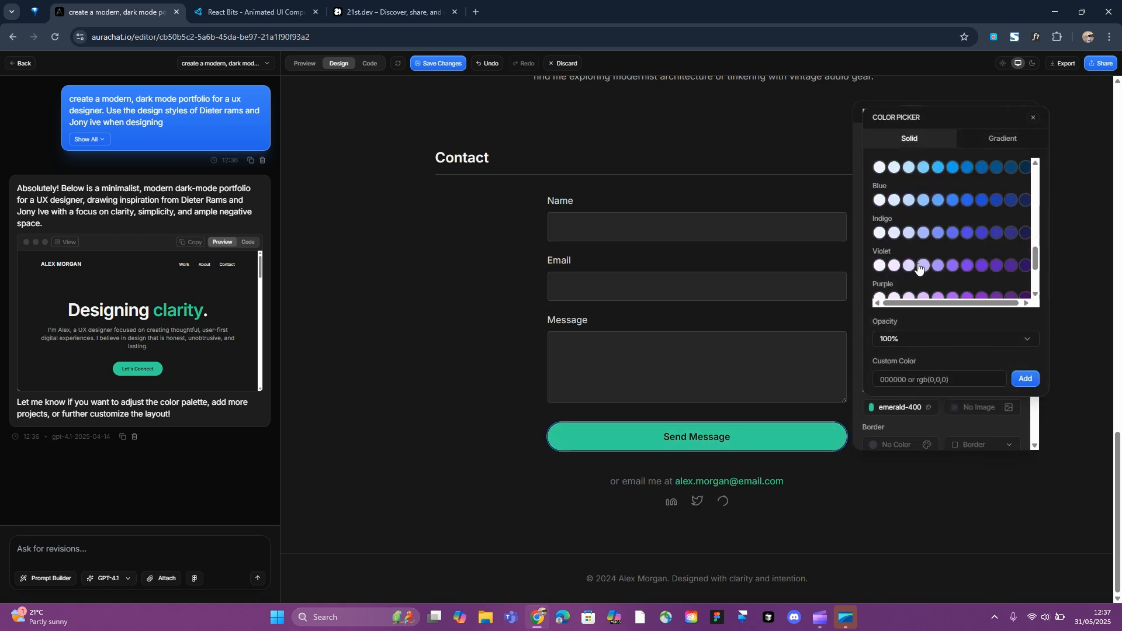
left_click(939, 234)
Set the text color of the email link below the contact form to indigo-400 and close the element settings
left_click(762, 476)
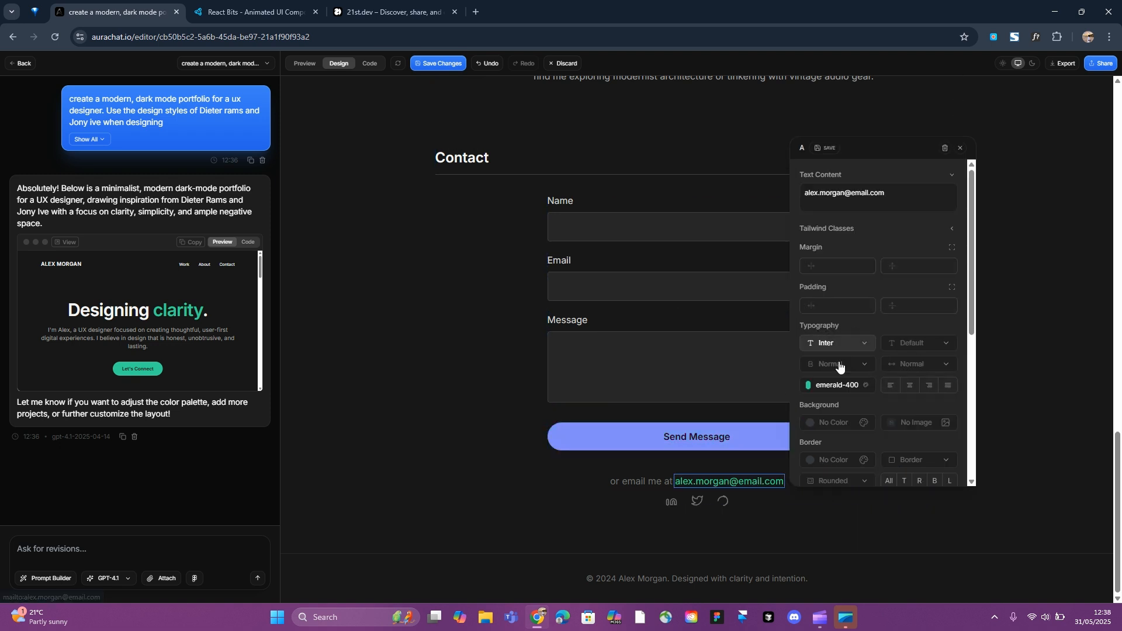
left_click(865, 385)
scroll(895, 235, "down", 10)
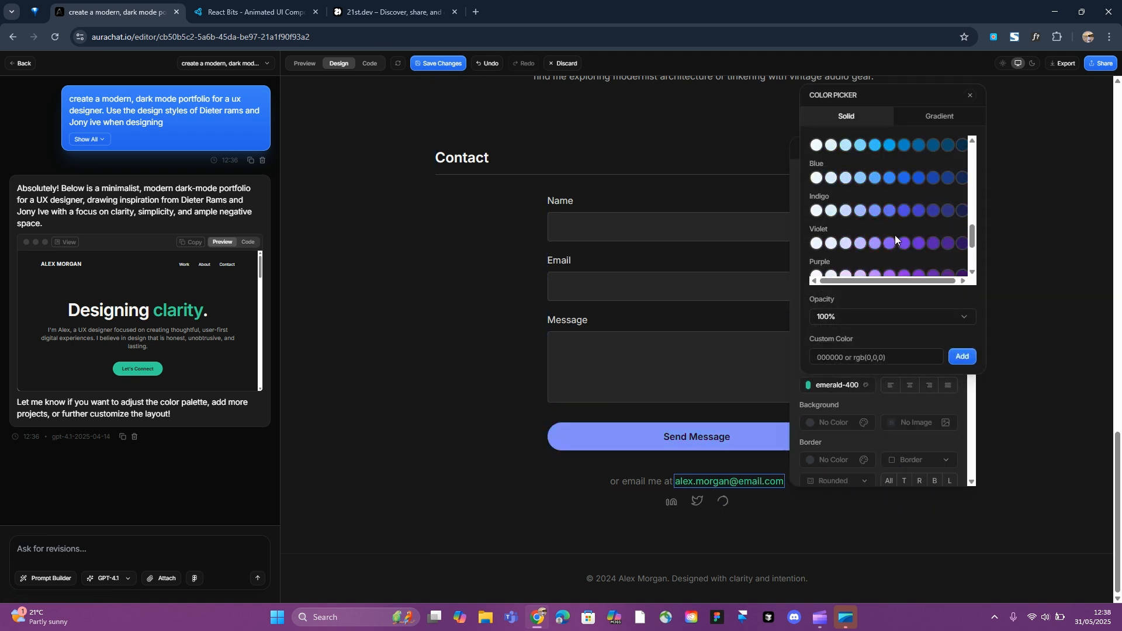
scroll(889, 222, "up", 2)
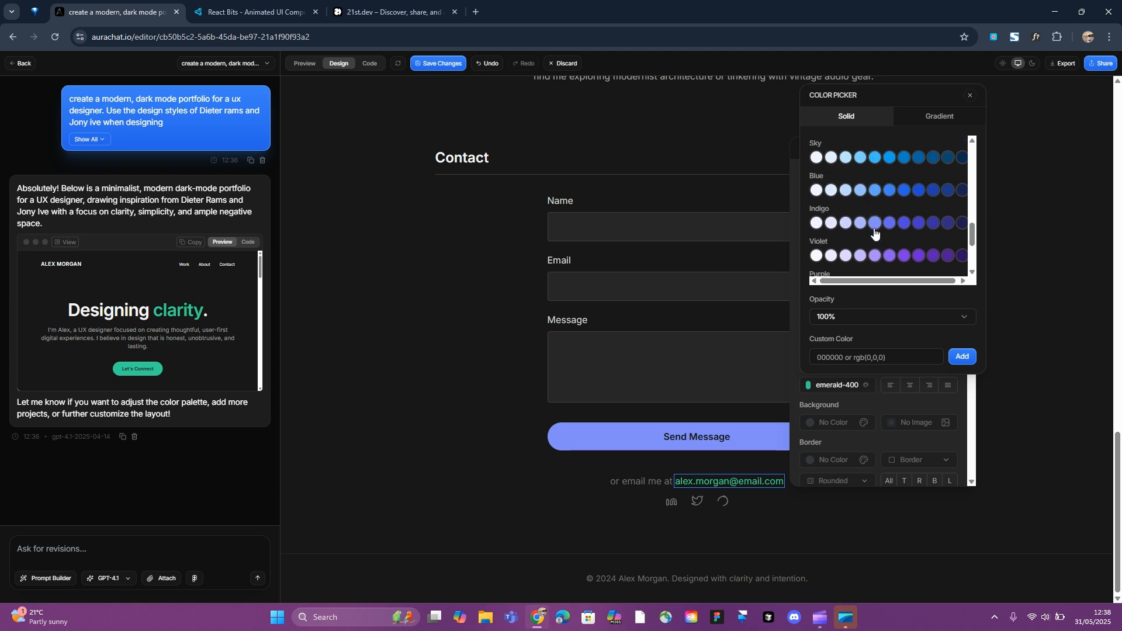
left_click(877, 231)
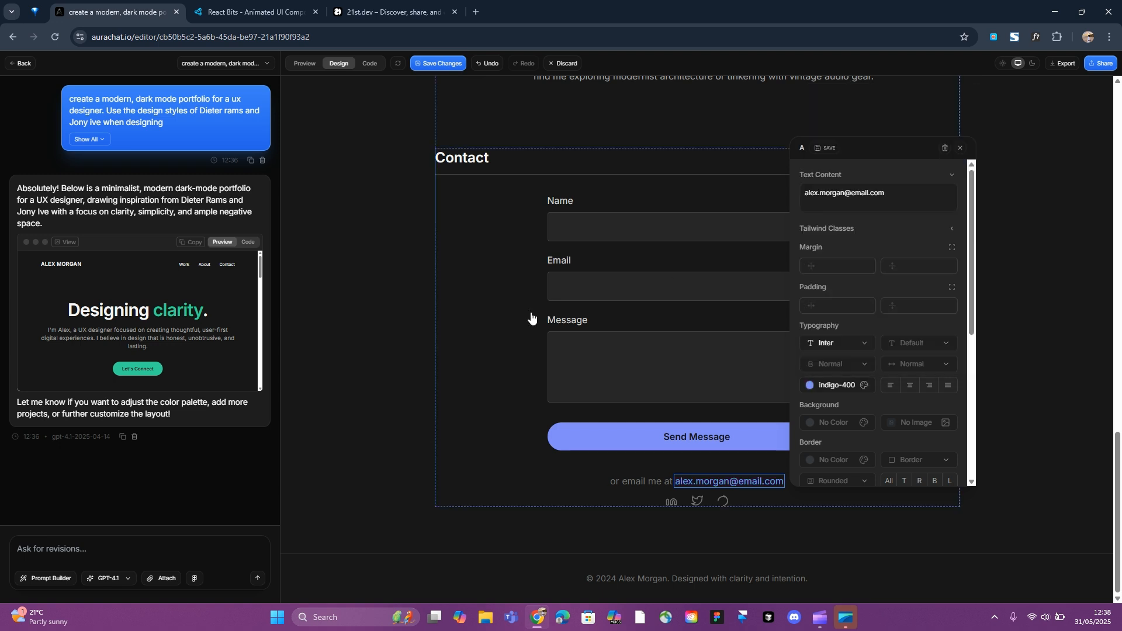
left_click(433, 332)
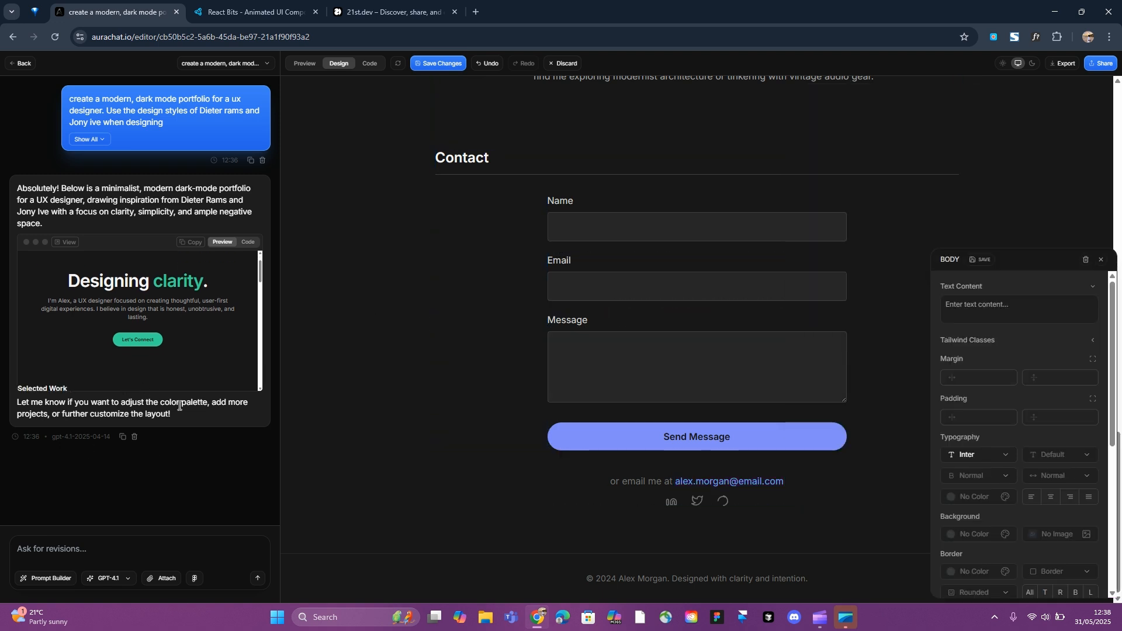
left_click(1102, 263)
Set the "Selected Work" heading to the Plus Jakarta Sans font with Medium weight
scroll(585, 292, "down", 10)
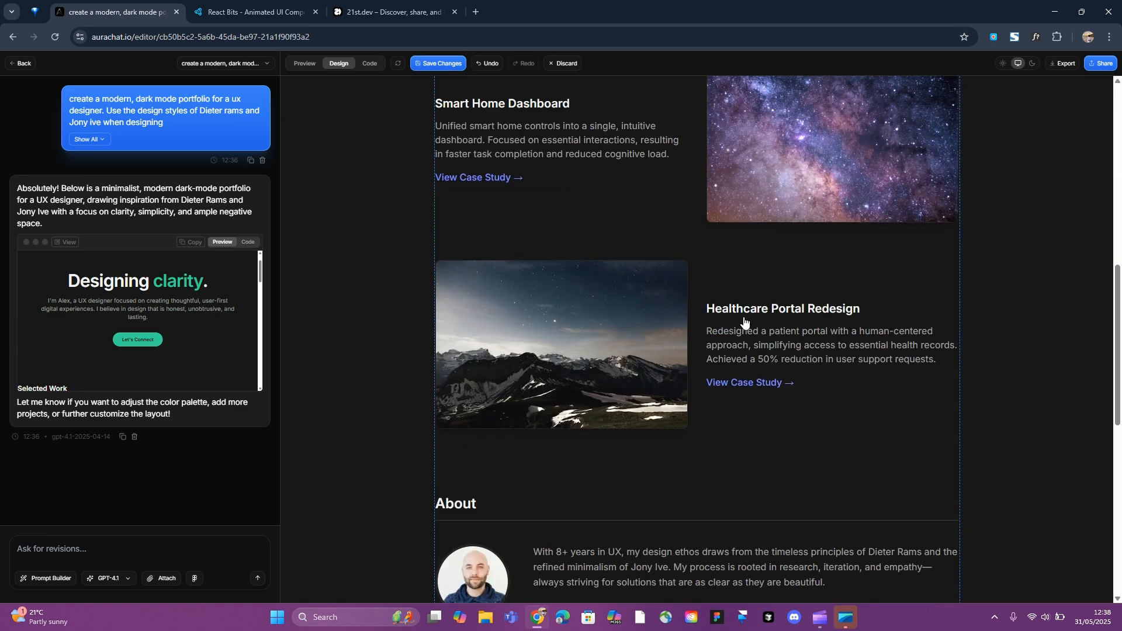
scroll(746, 320, "down", 10)
scroll(746, 321, "up", 15)
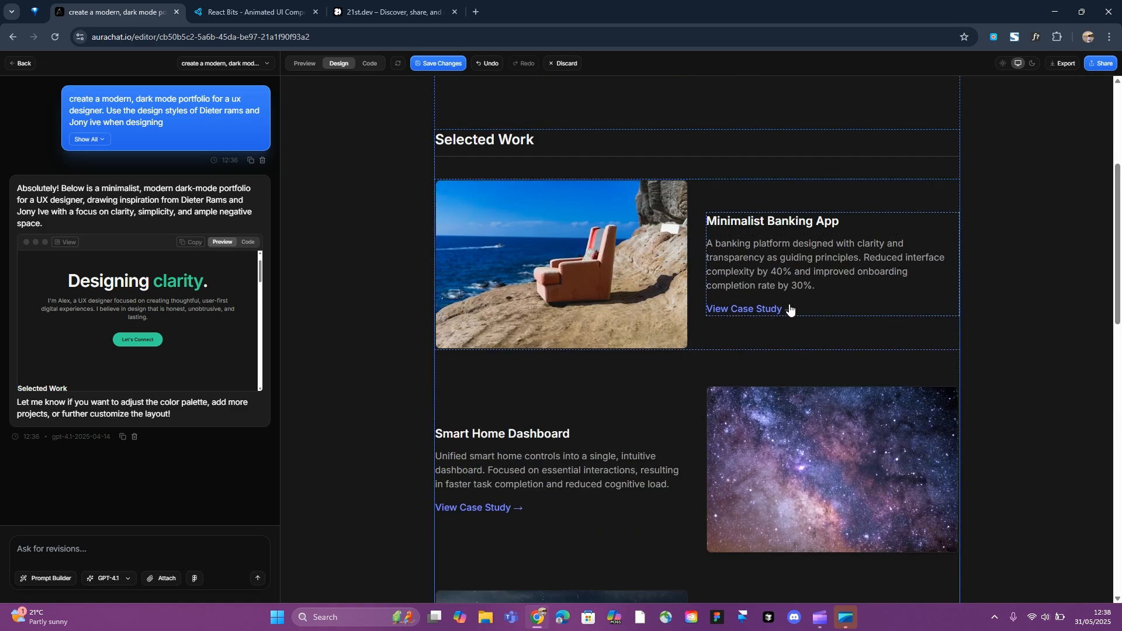
scroll(731, 315, "up", 5)
scroll(531, 341, "down", 1)
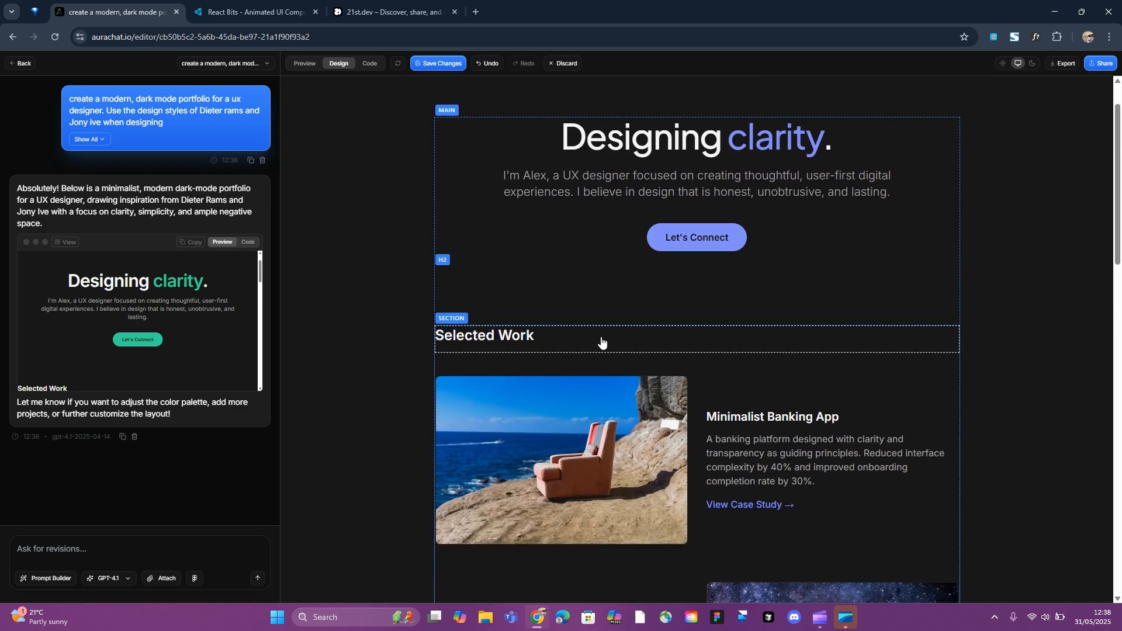
left_click(510, 339)
left_click(975, 497)
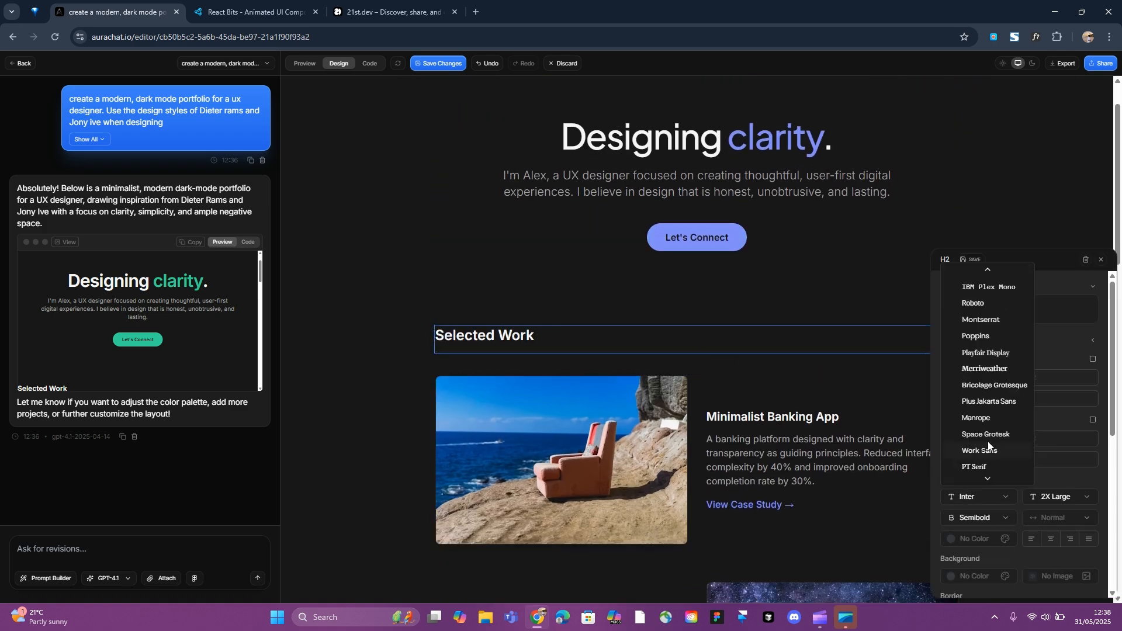
left_click(996, 402)
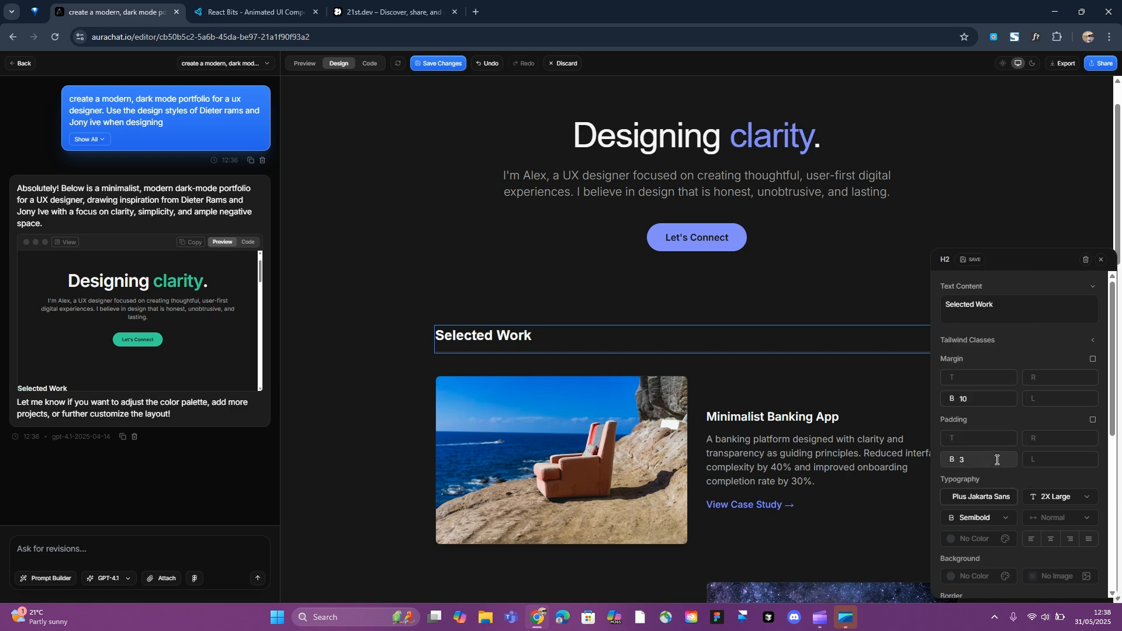
left_click(976, 517)
left_click(973, 430)
left_click(446, 320)
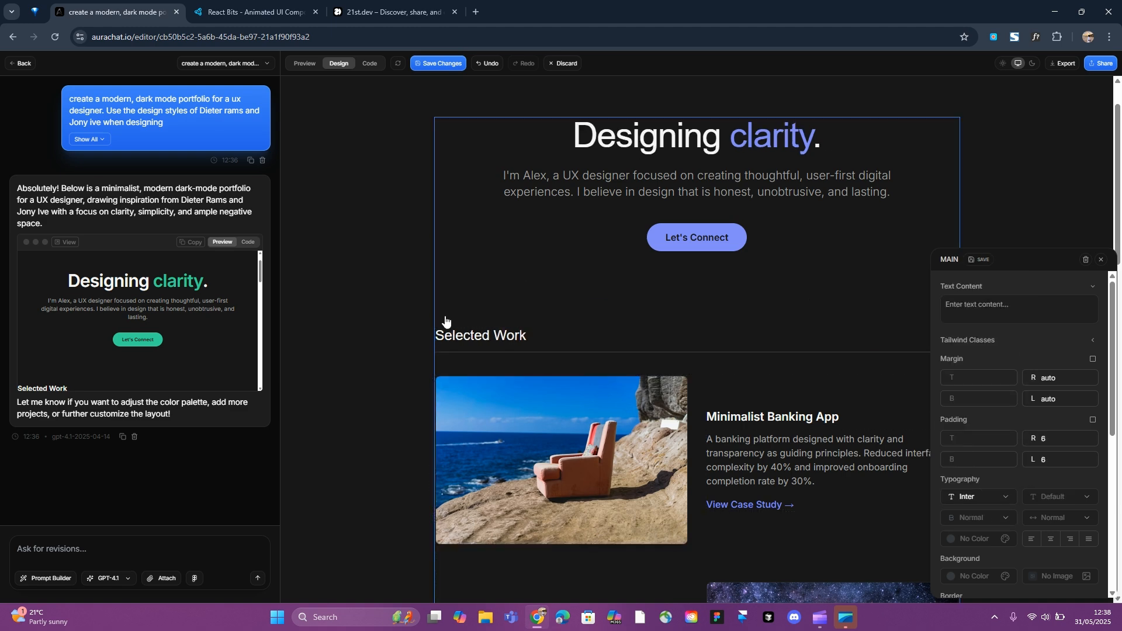
Set the "Smart Home Dashboard" heading to the Plus Jakarta Sans font with a lighter weight and close the element settings
scroll(508, 316, "down", 10)
left_click(497, 104)
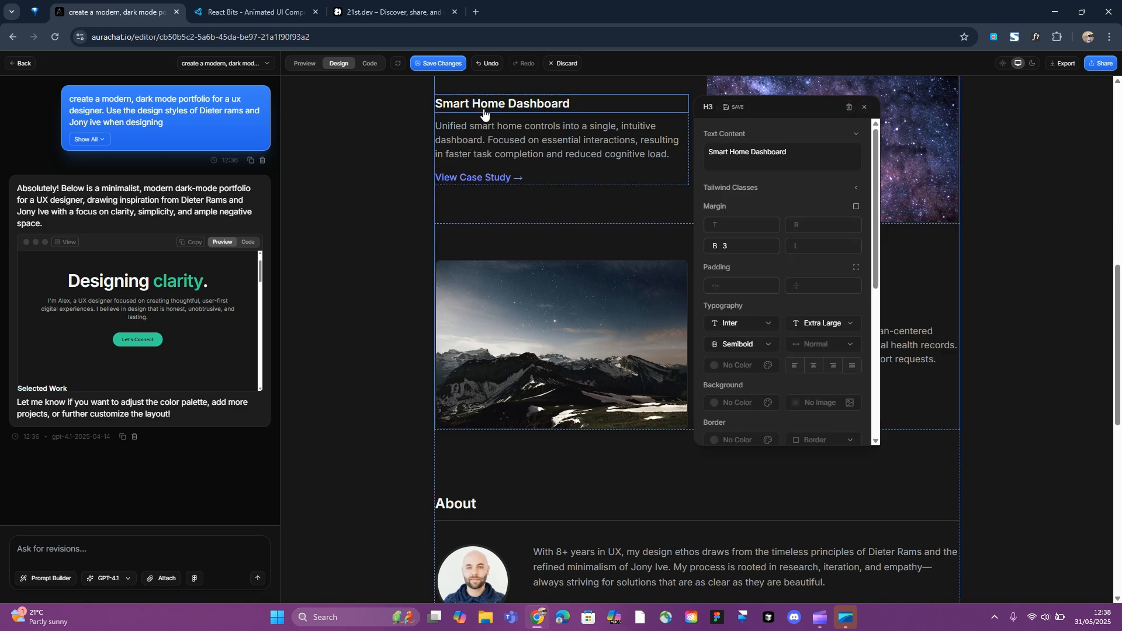
left_click(762, 329)
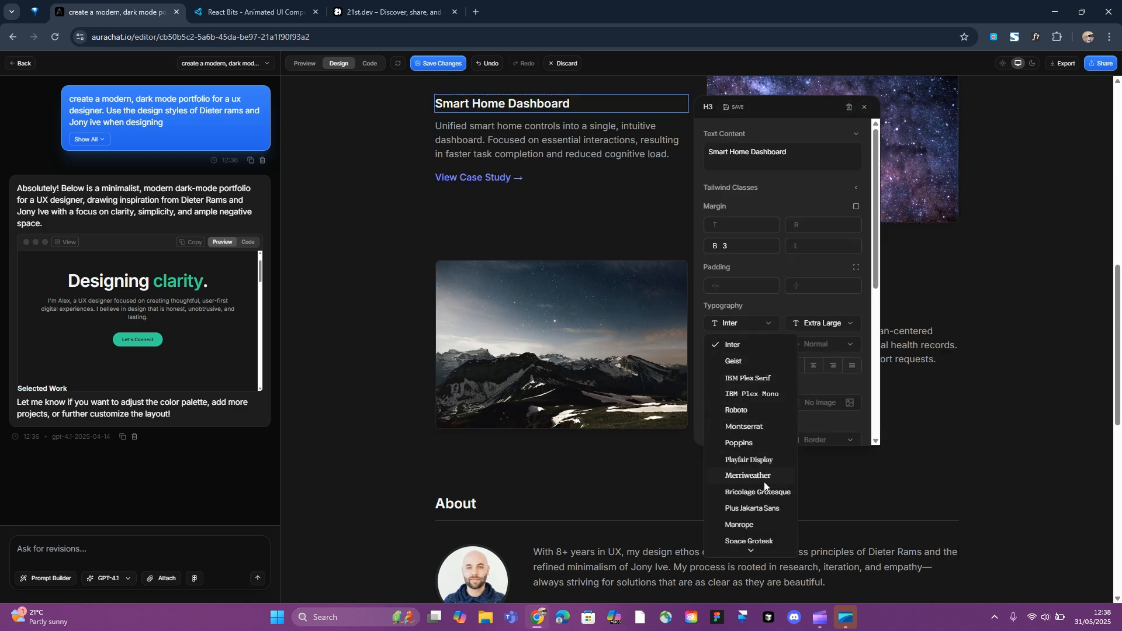
left_click(760, 509)
left_click(738, 348)
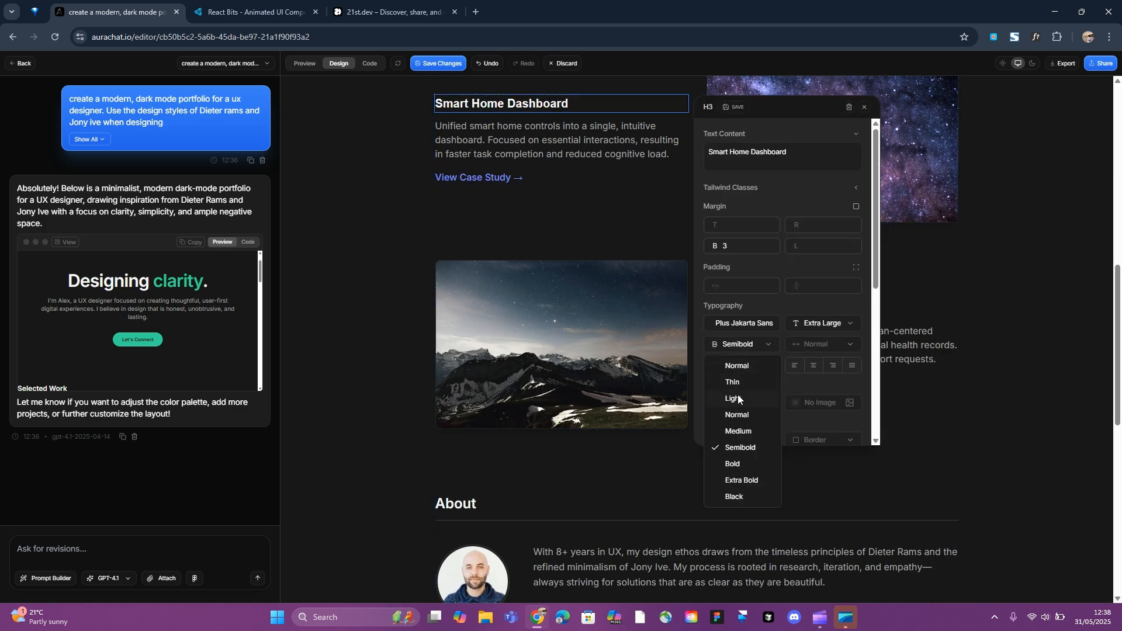
left_click(740, 423)
left_click(686, 304)
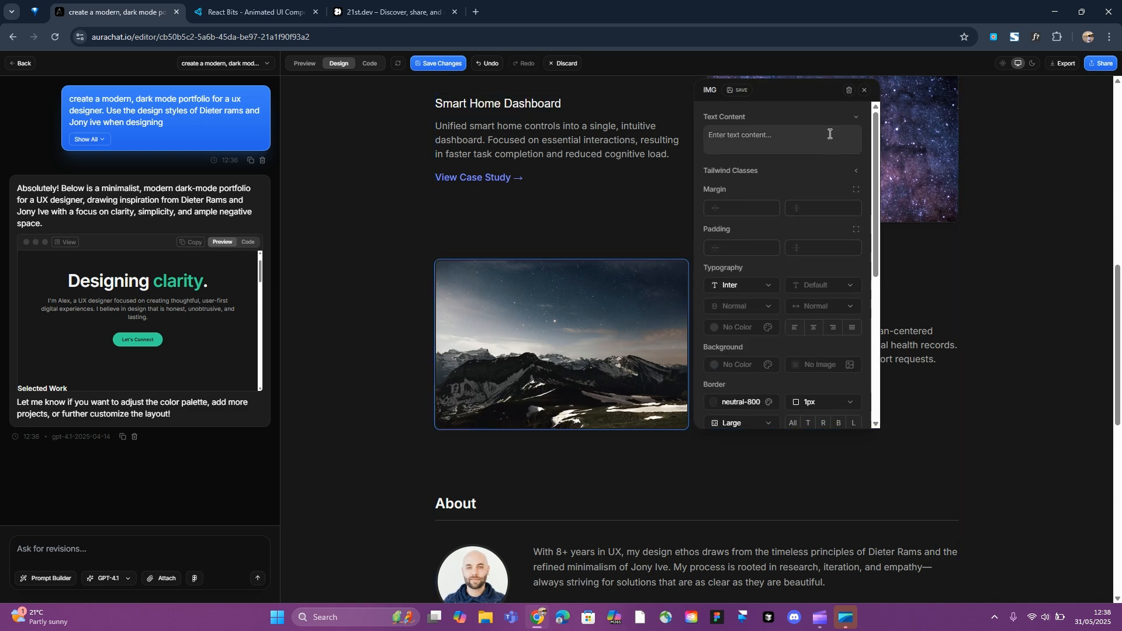
left_click(865, 91)
Set the "Minimalist Banking App" heading to the Plus Jakarta Sans font with Medium weight
scroll(731, 347, "down", 5)
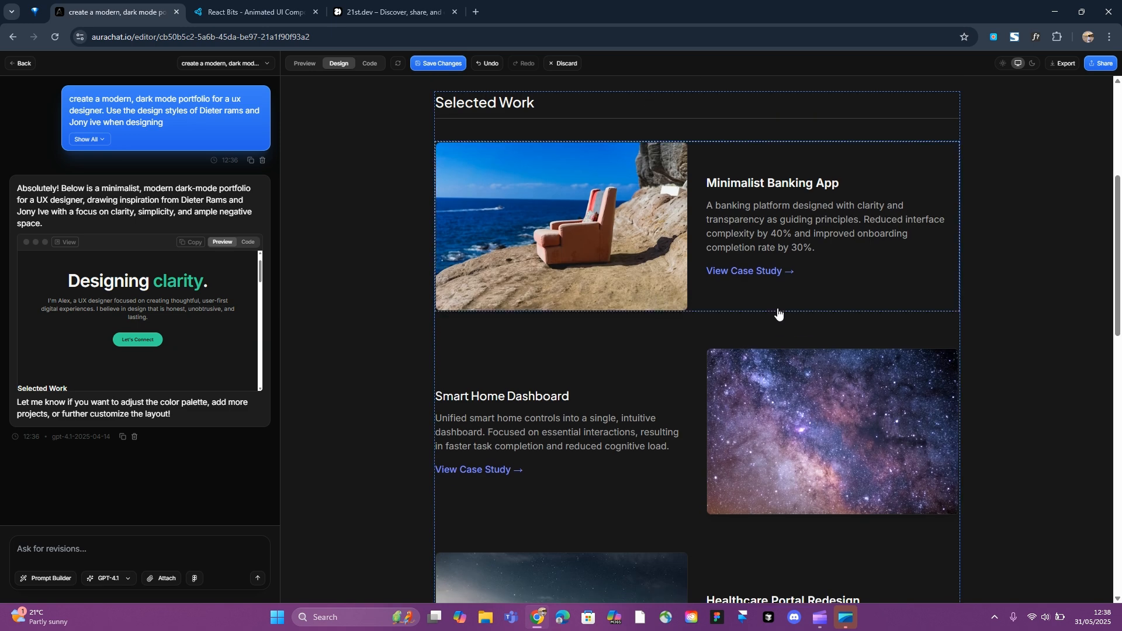
scroll(775, 238, "up", 1)
left_click(775, 238)
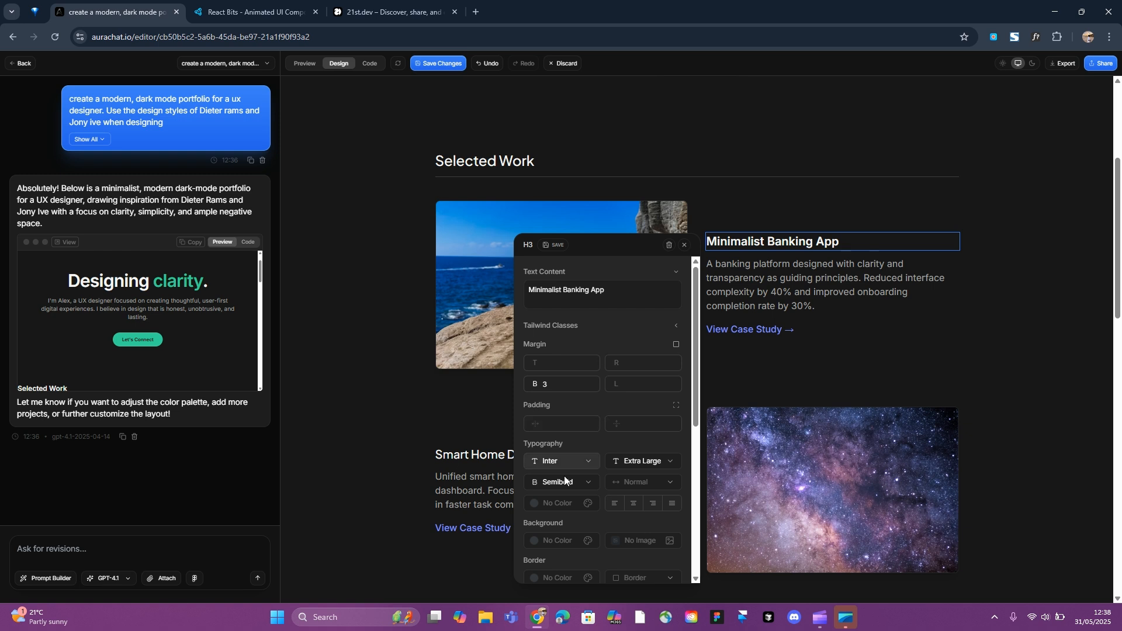
left_click(574, 465)
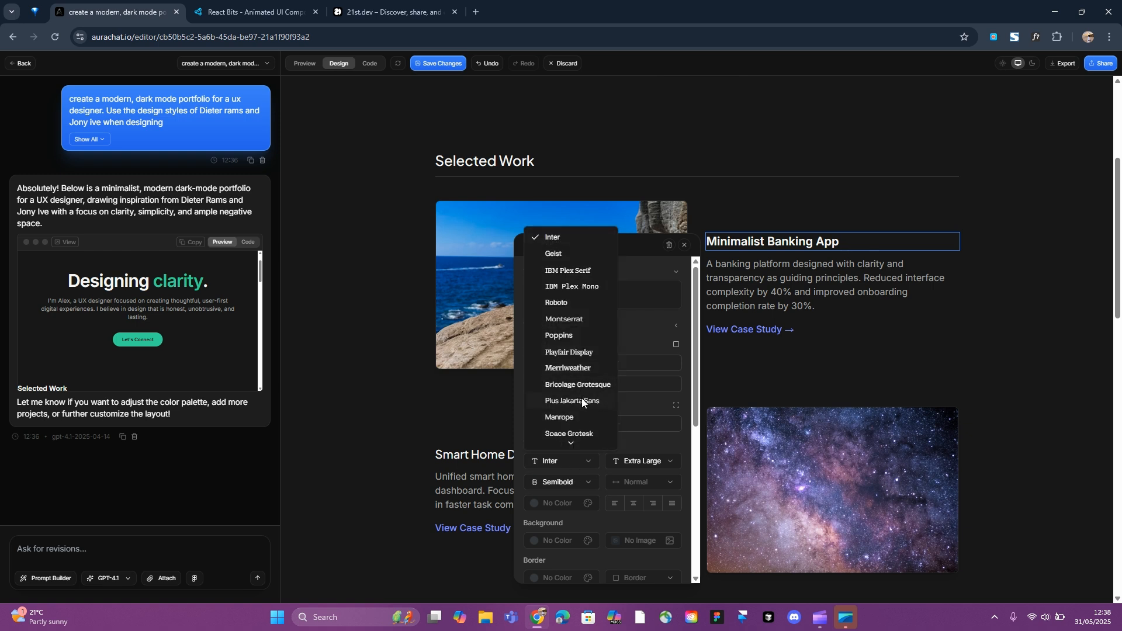
left_click(582, 402)
left_click(565, 478)
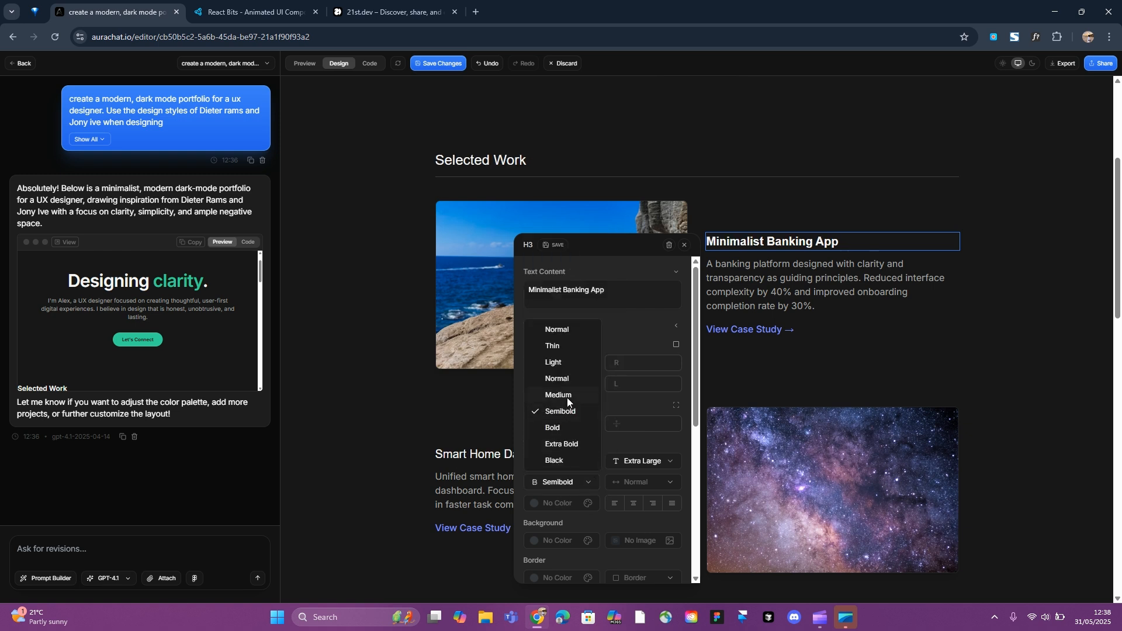
left_click(565, 394)
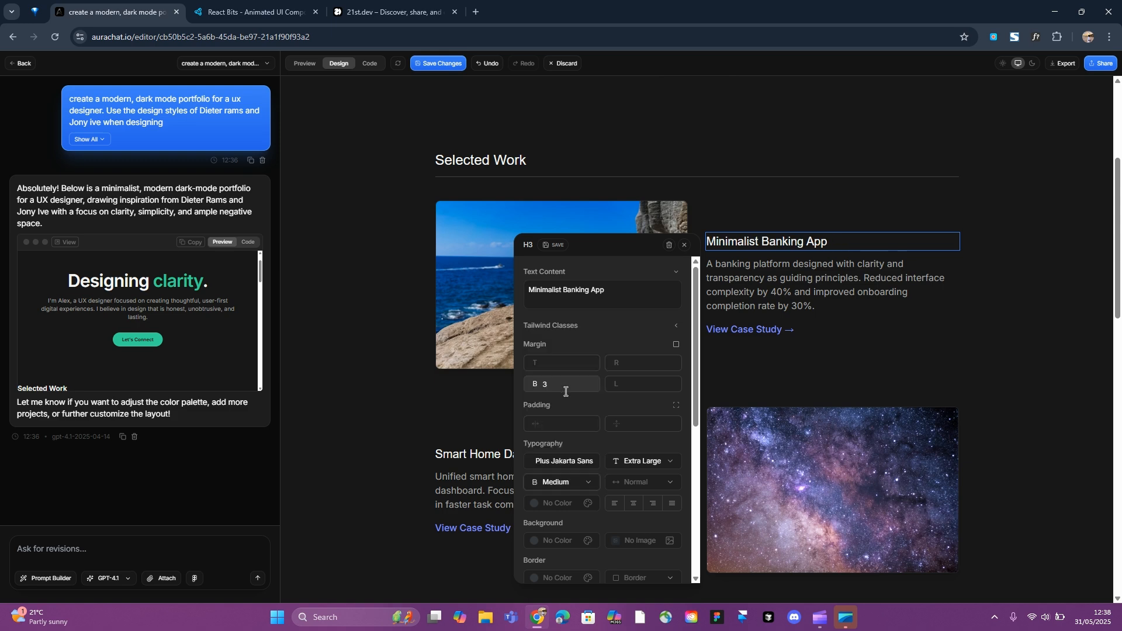
left_click(778, 388)
Set the "Healthcare Portal Redesign" heading to the Plus Jakarta Sans font with Medium weight and close the element settings
scroll(773, 398, "down", 4)
left_click(748, 429)
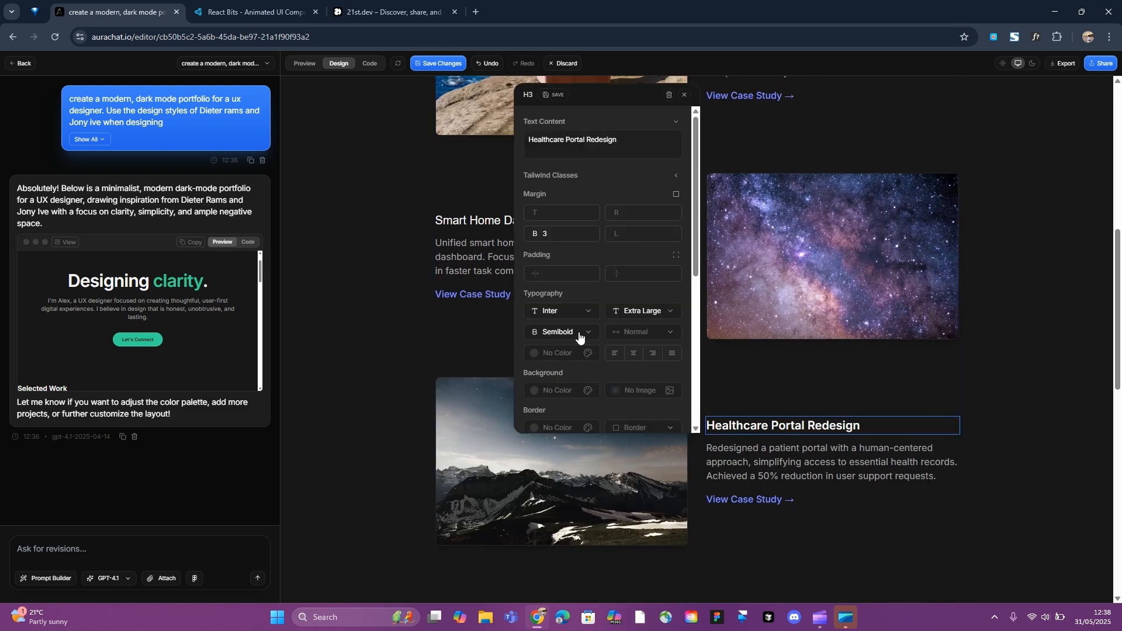
left_click(577, 313)
left_click(576, 496)
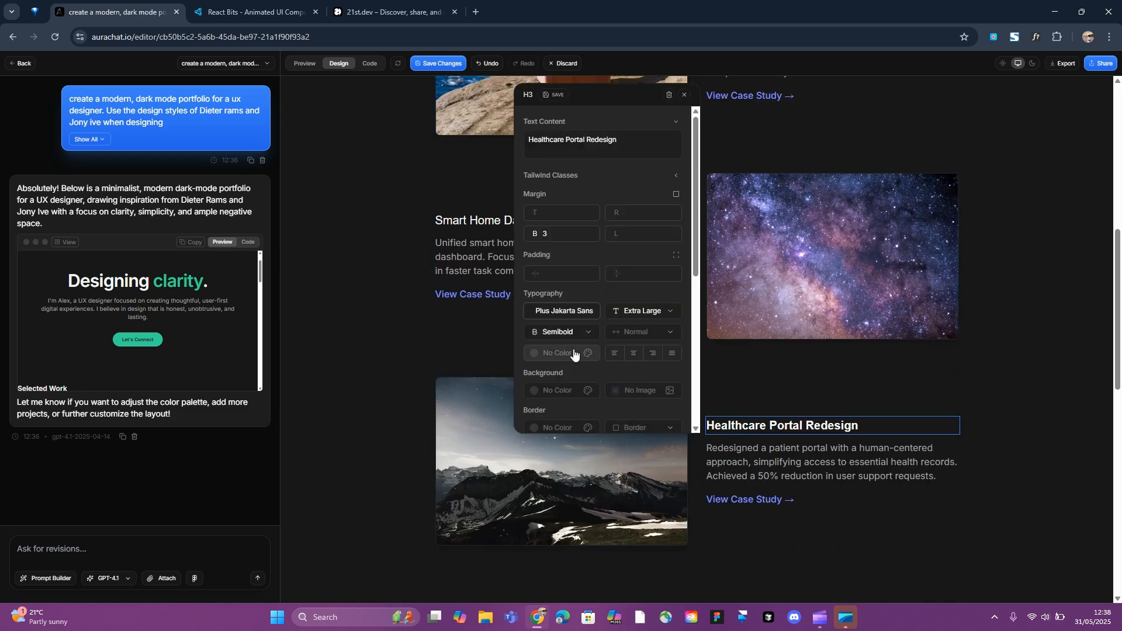
left_click(562, 332)
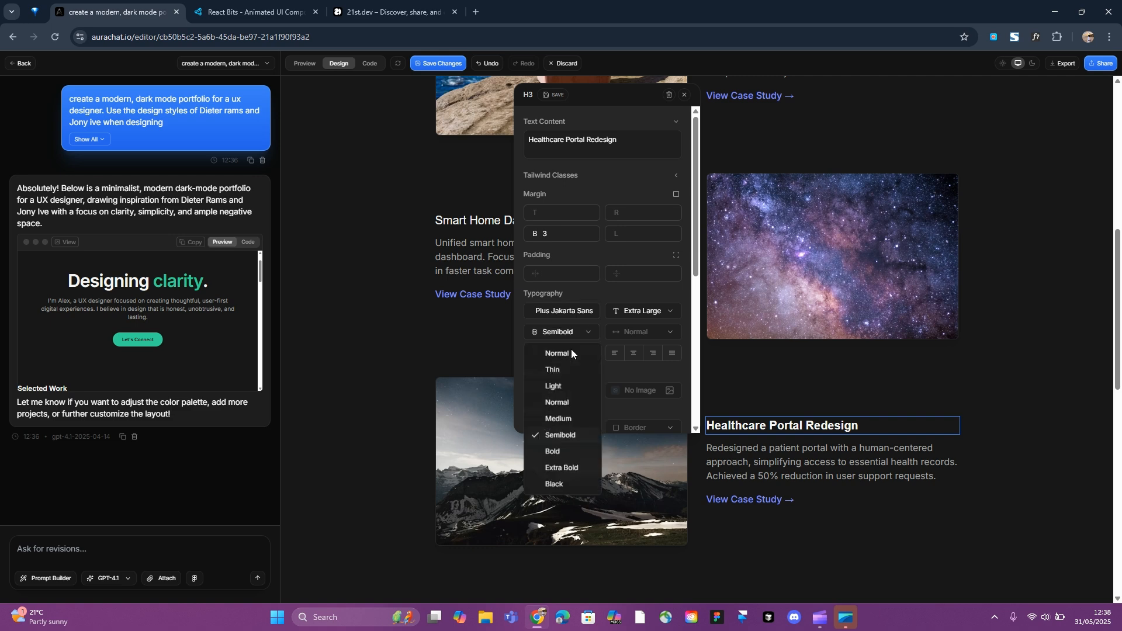
left_click(563, 416)
left_click(685, 94)
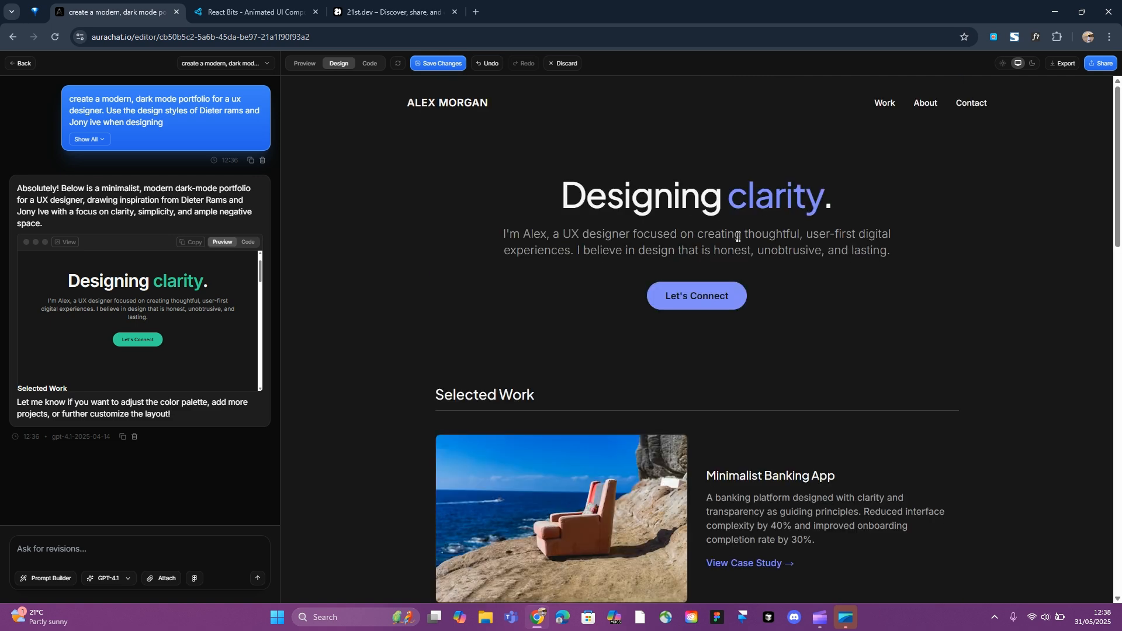
scroll(738, 237, "down", 1)
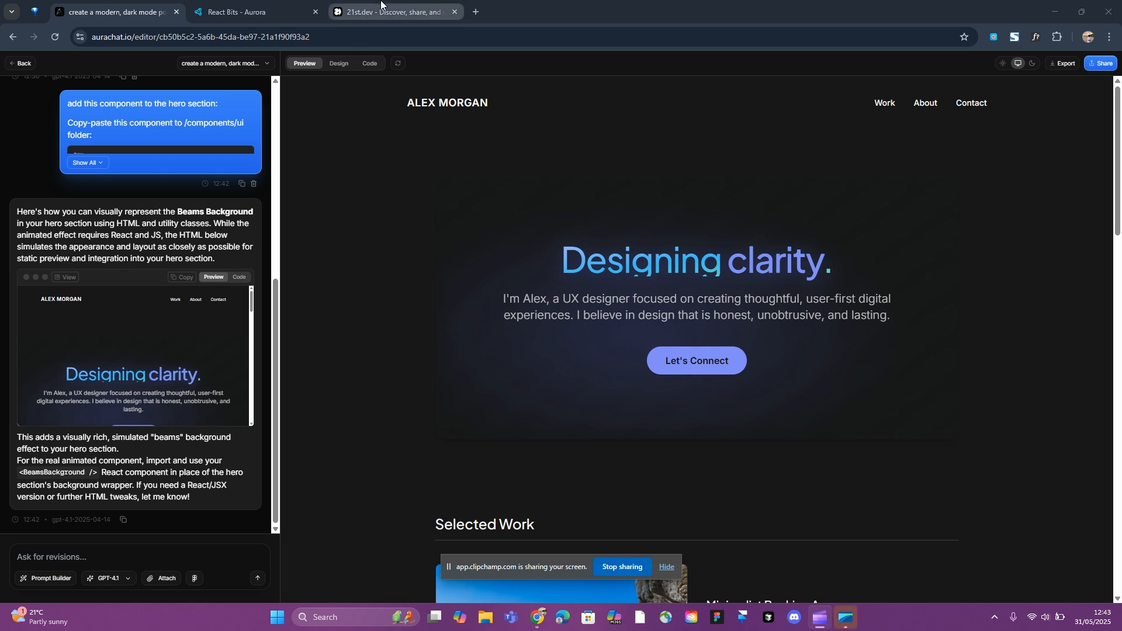
Switch to 21st.dev and copy the Lovable AI prompt for the Beams Background component with the default prompt rule
left_click(377, 10)
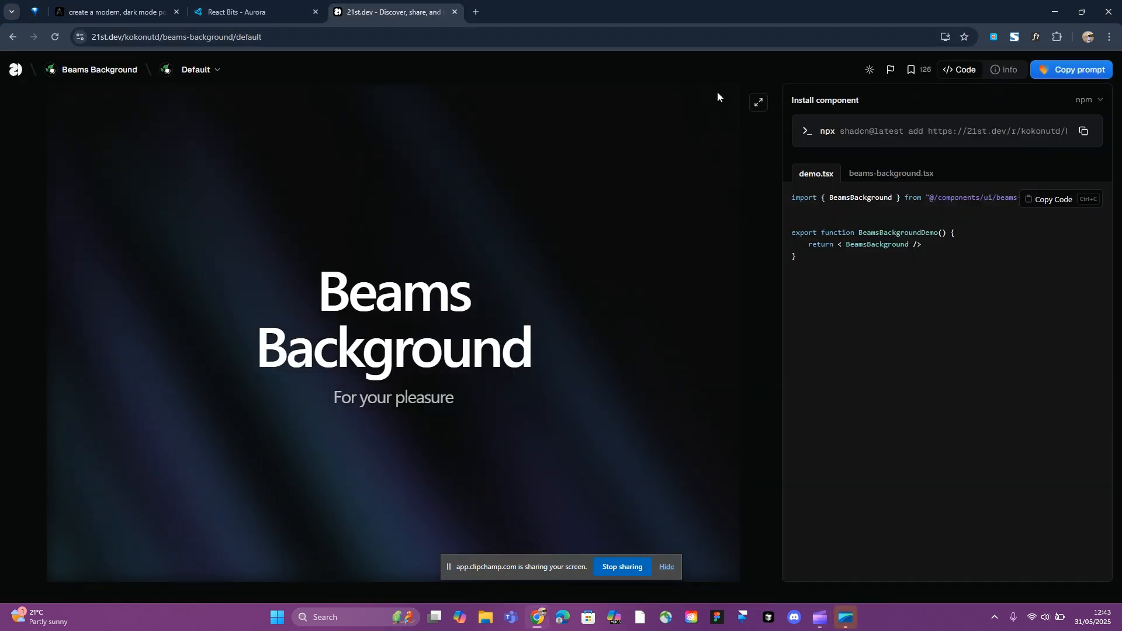
left_click(668, 567)
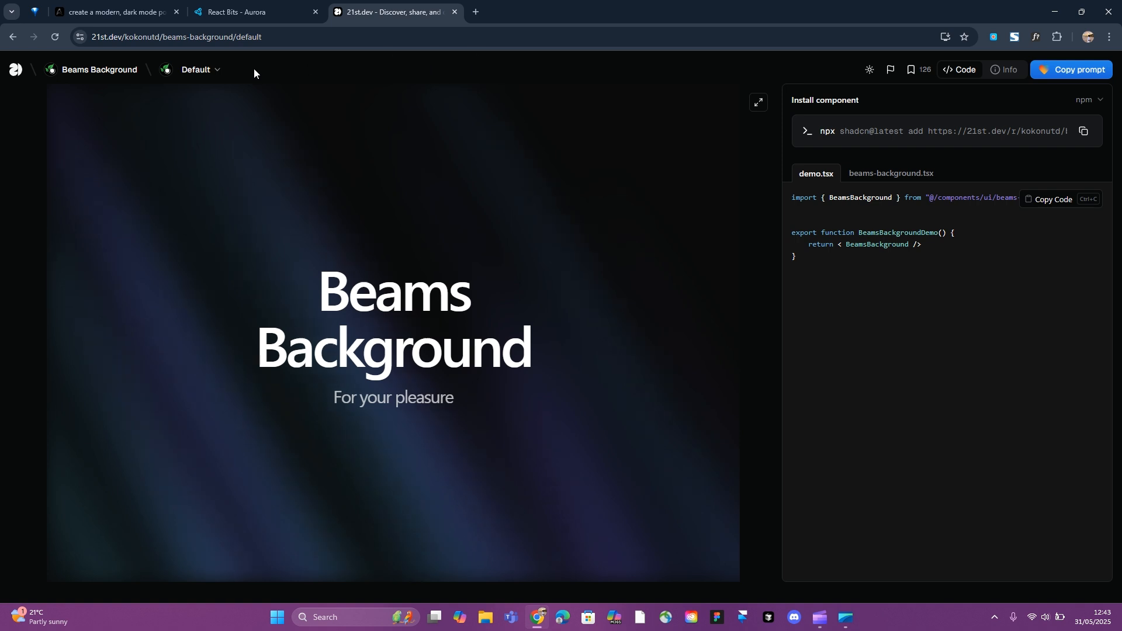
left_click(1071, 69)
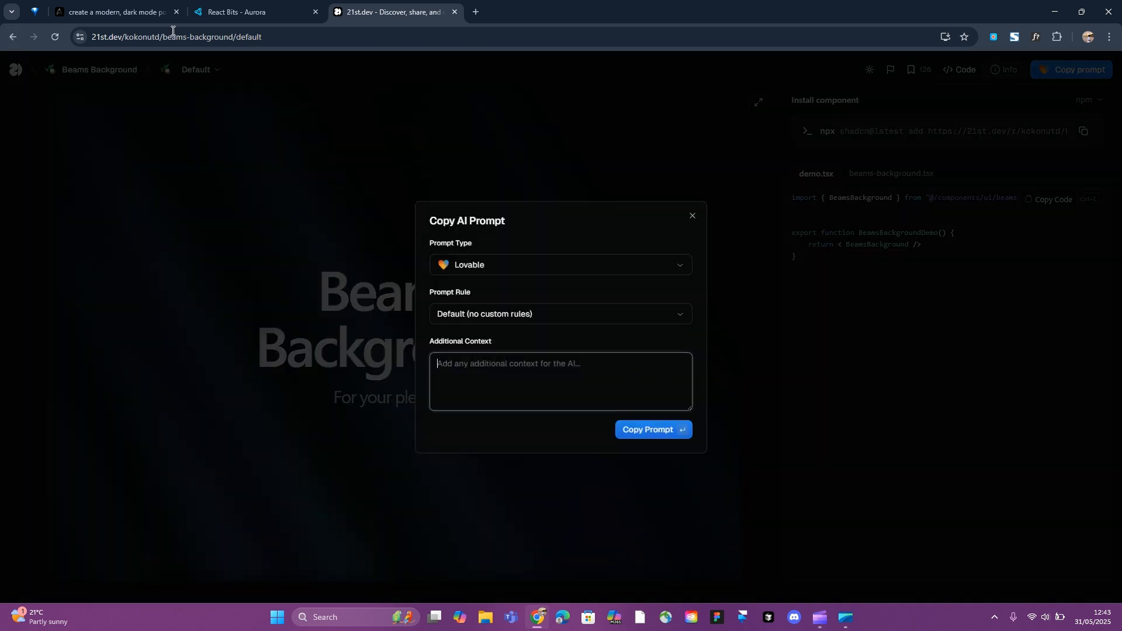
left_click(647, 430)
Compare the generated hero section in Aura with the original Beams Background demo on 21st.dev
left_click(117, 12)
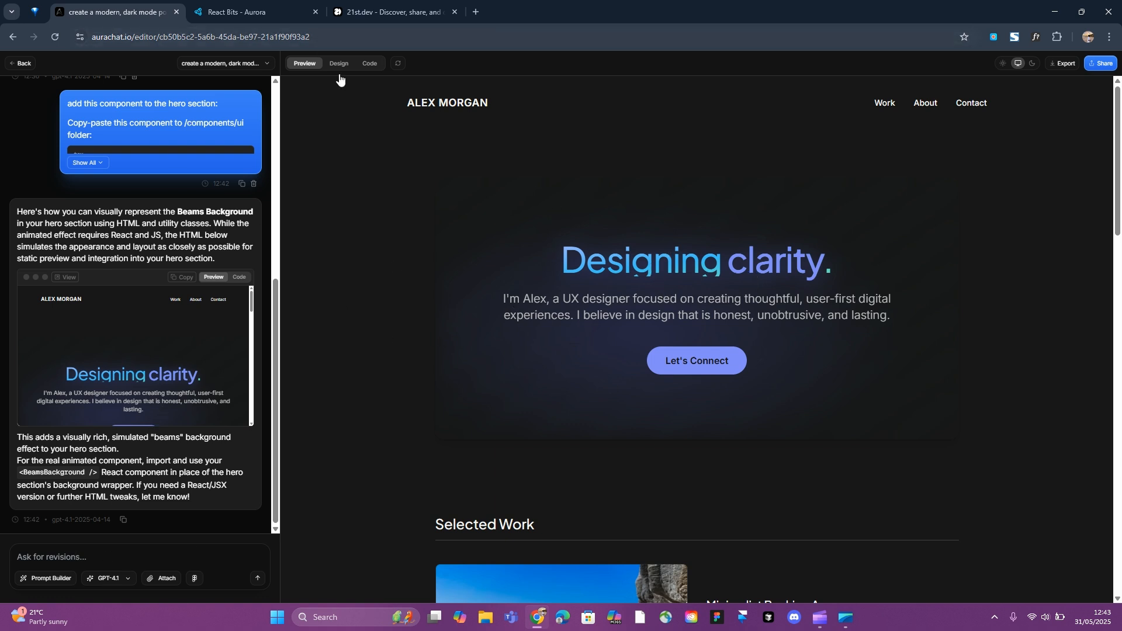
left_click(379, 11)
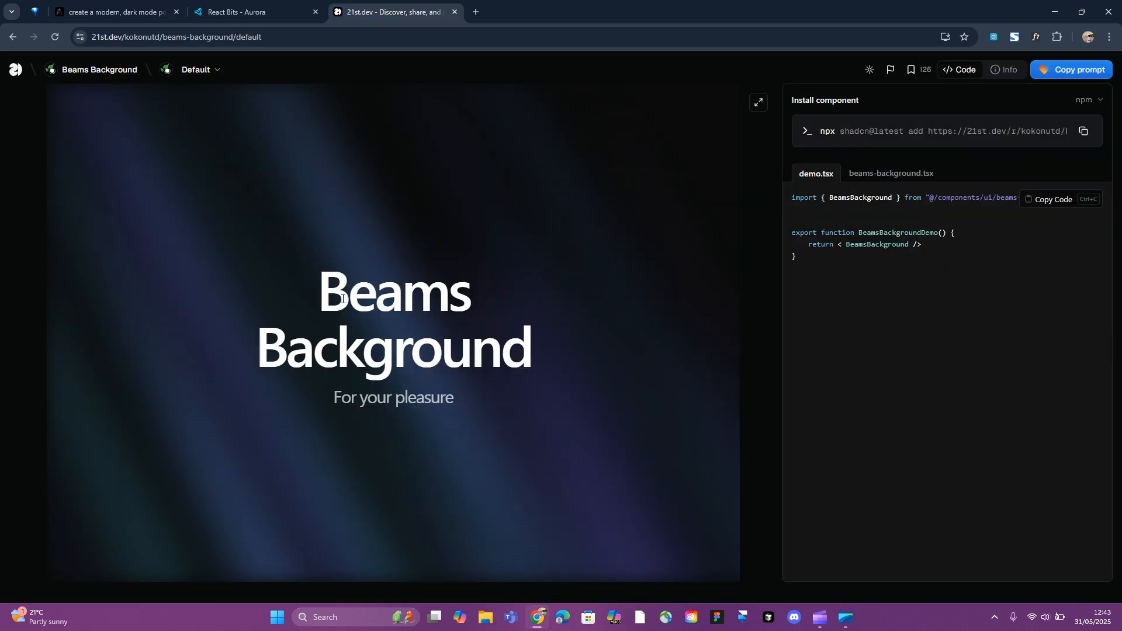
left_click(117, 12)
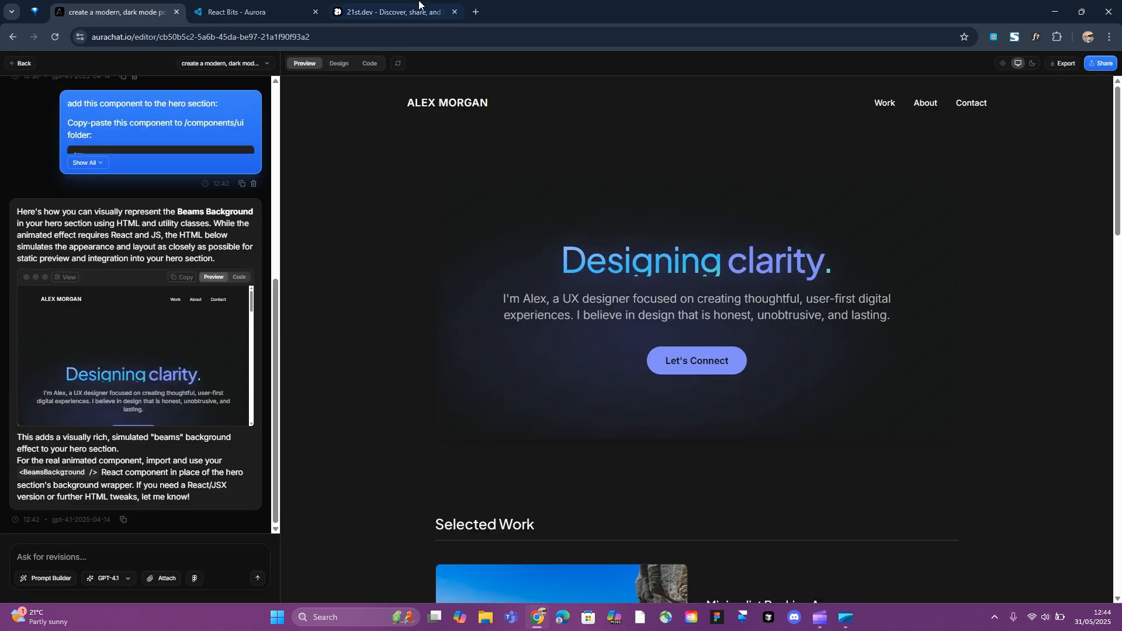
left_click(386, 12)
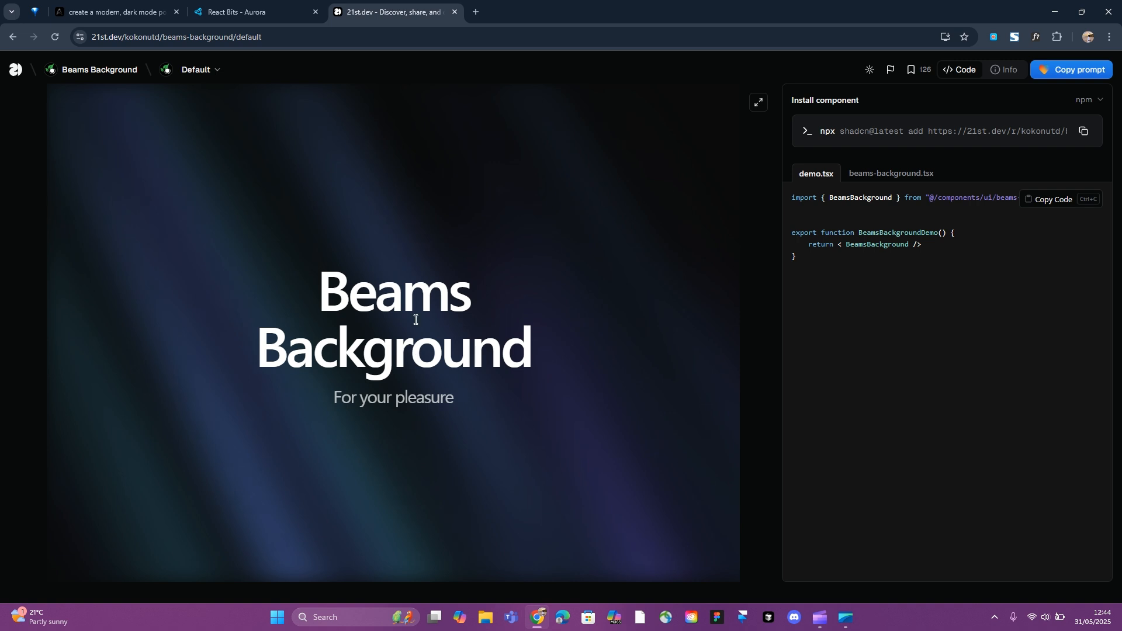
left_click(117, 11)
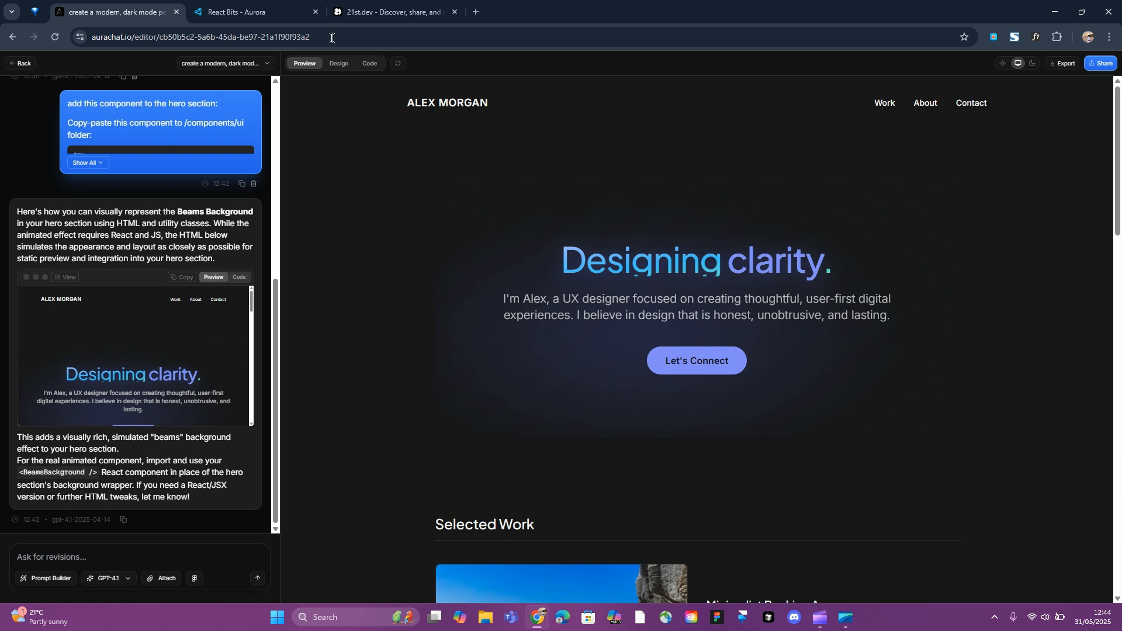
Switch to React Bits and examine the Letter Glitch background's demo, customization options and props
scroll(577, 314, "down", 1)
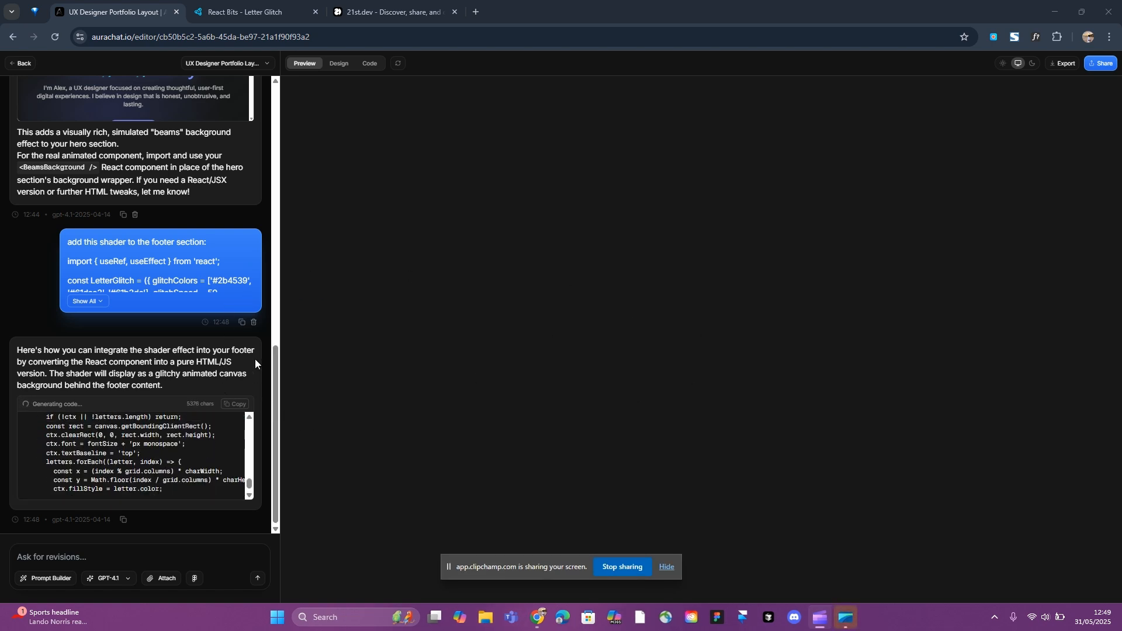
left_click(253, 17)
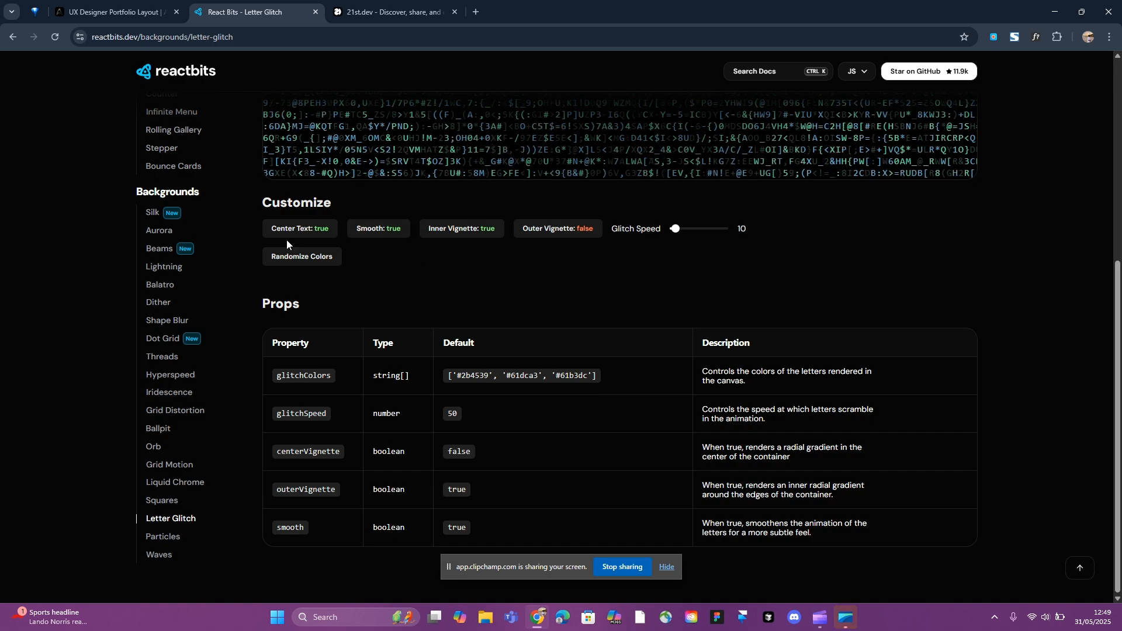
scroll(643, 251, "up", 4)
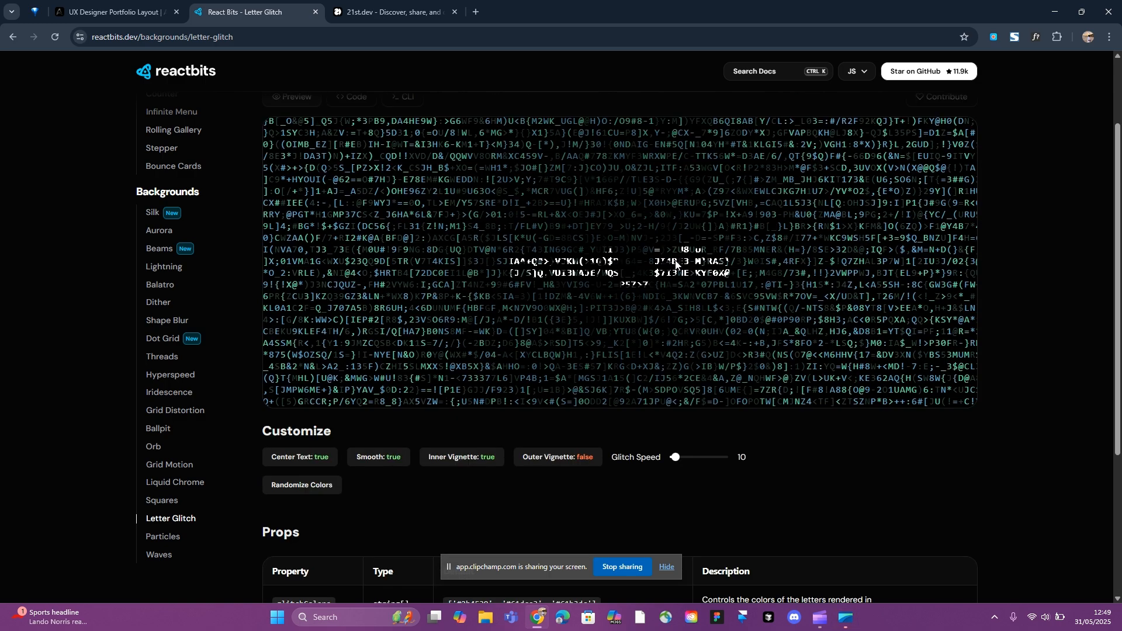
scroll(676, 263, "up", 1)
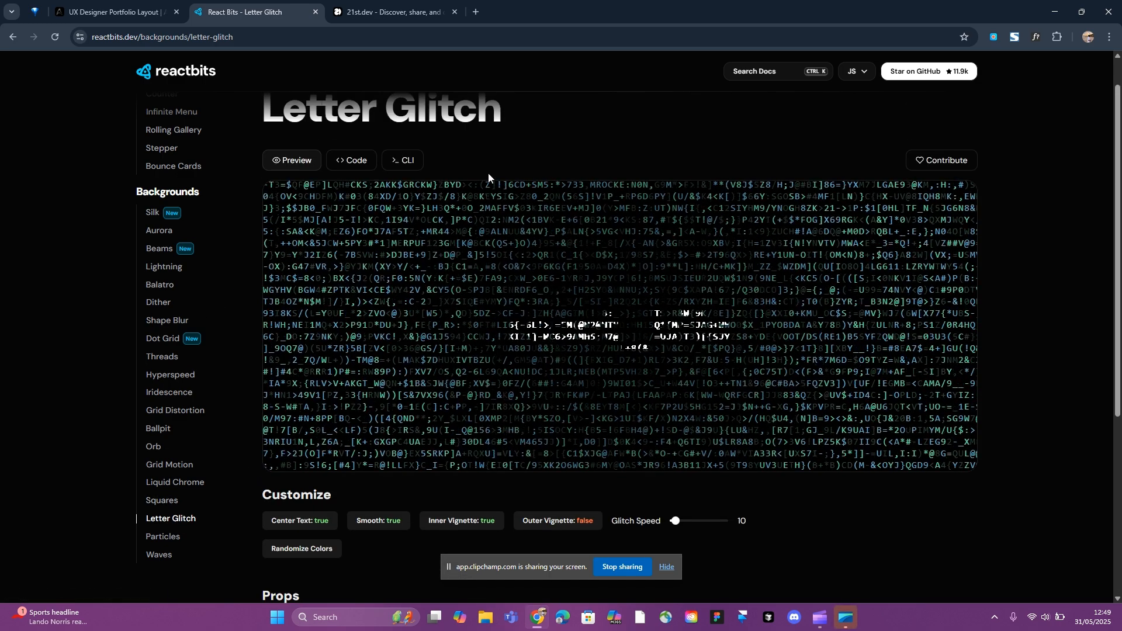
scroll(359, 298, "down", 4)
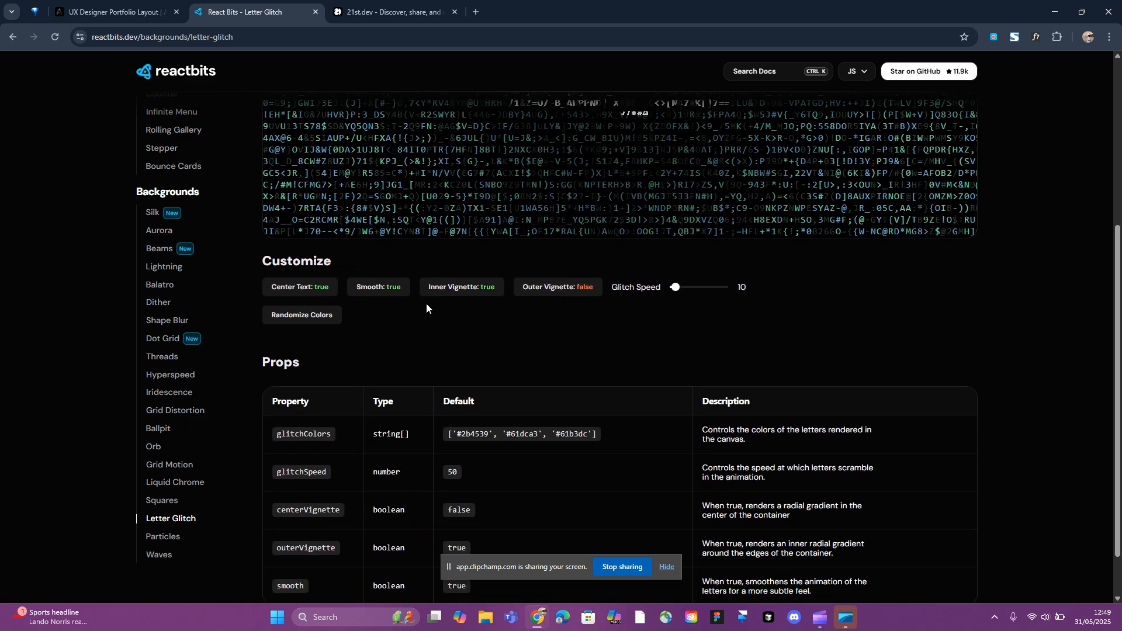
scroll(443, 304, "up", 4)
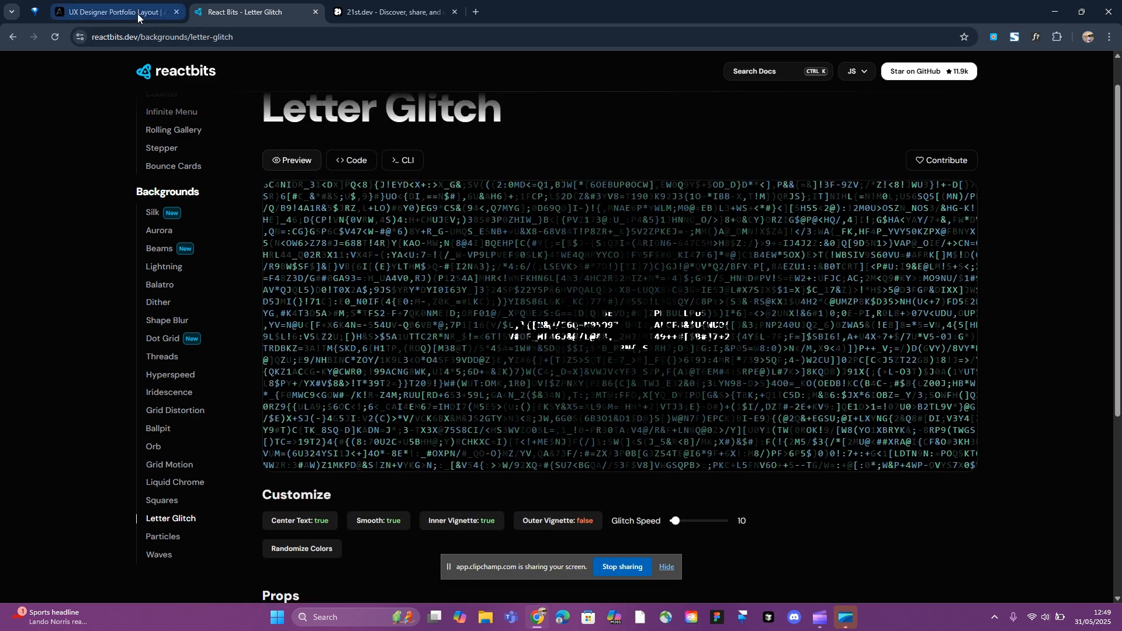
Return to Aura and inspect the generated Letter Glitch footer in the preview and design modes
left_click(138, 12)
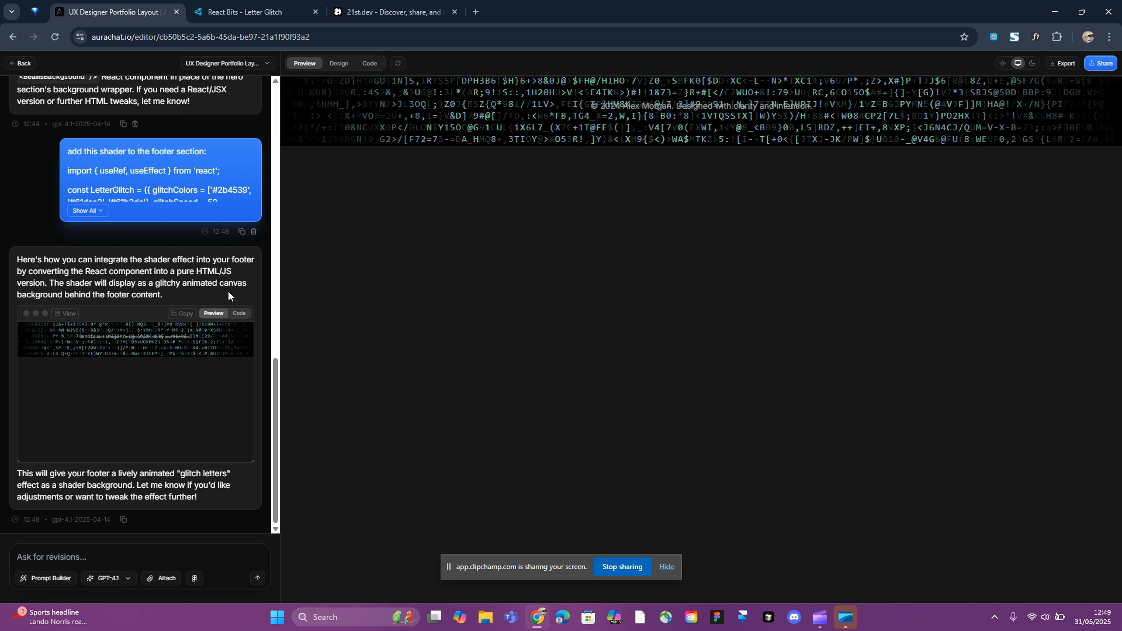
left_click(665, 568)
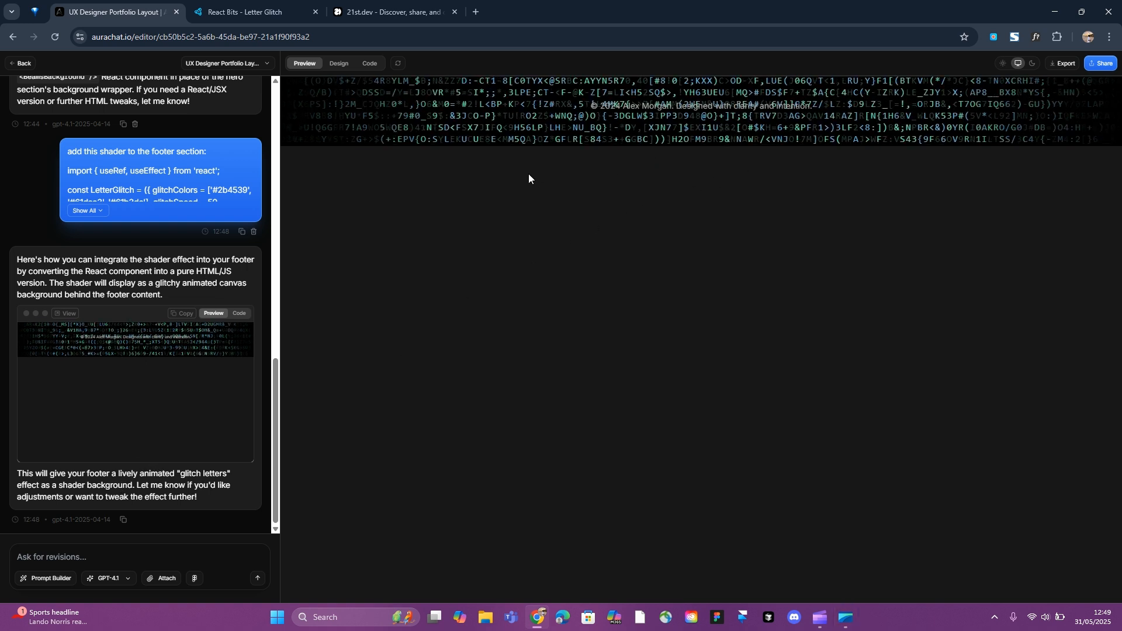
left_click(344, 66)
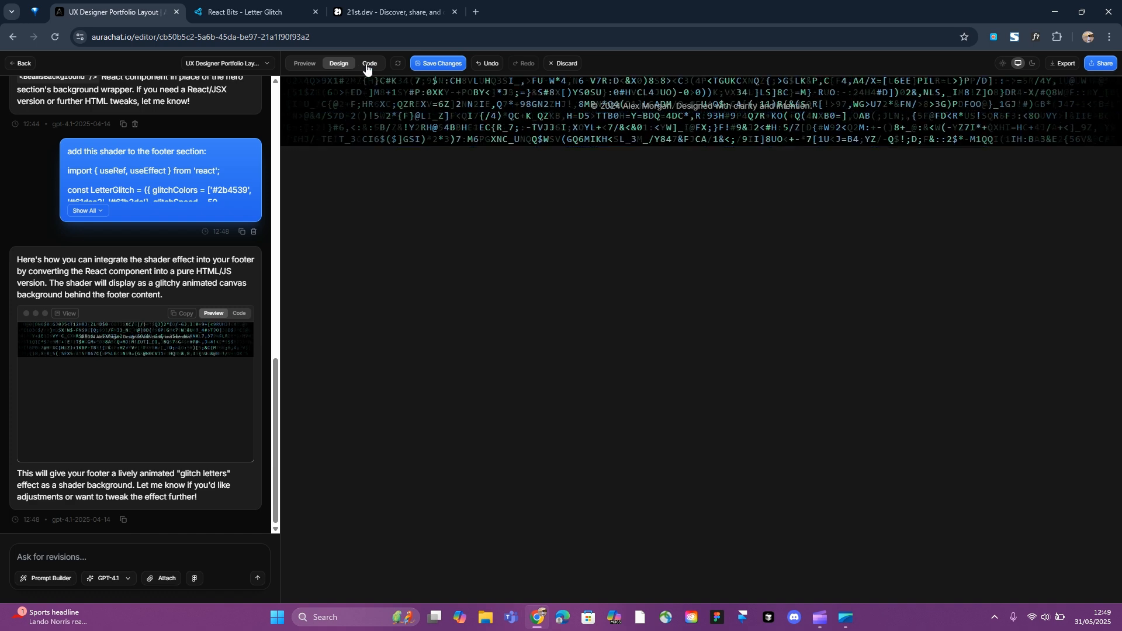
left_click(305, 64)
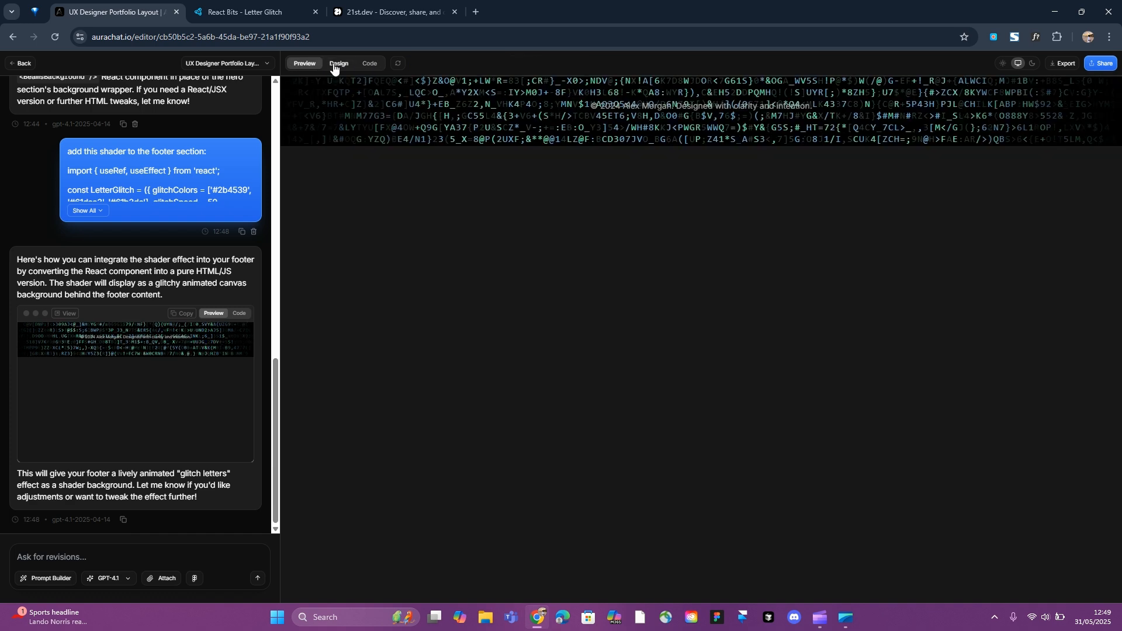
left_click(336, 64)
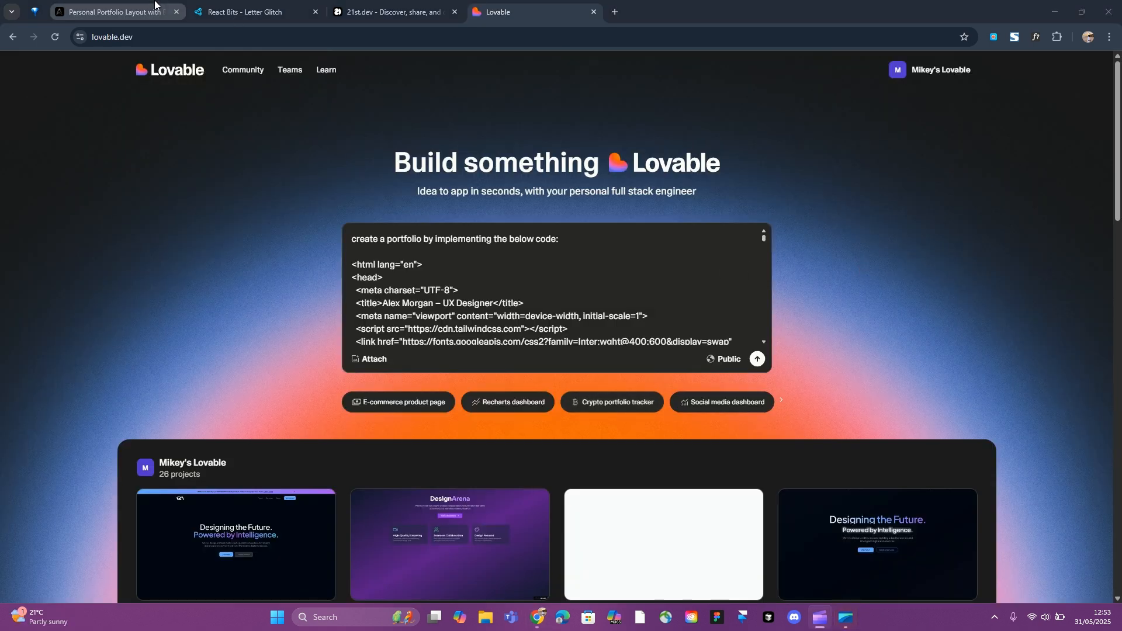
Show the HTML export options for the Aura portfolio and submit the Lovable prompt "create a portfolio by implementing the below code:" with its HTML
left_click(111, 11)
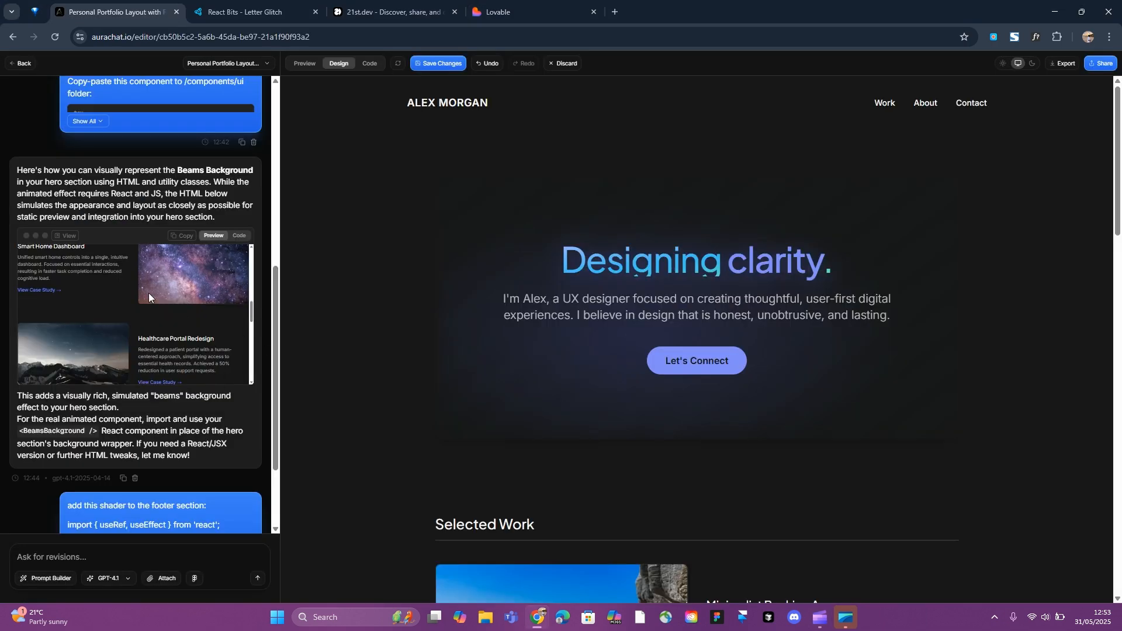
scroll(149, 293, "up", 10)
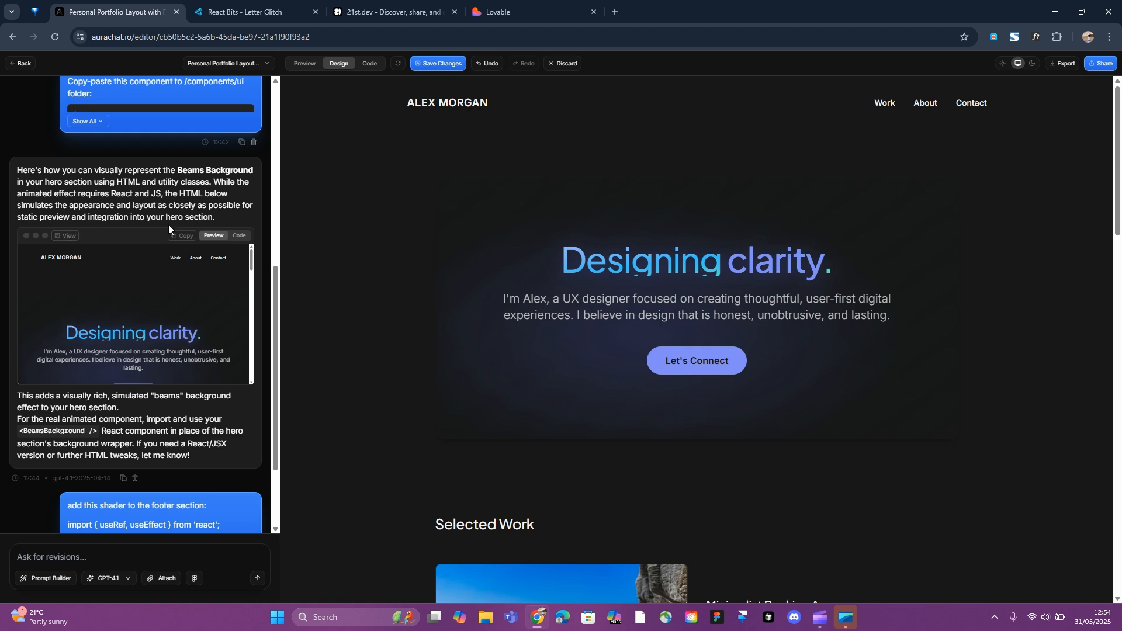
left_click(1060, 66)
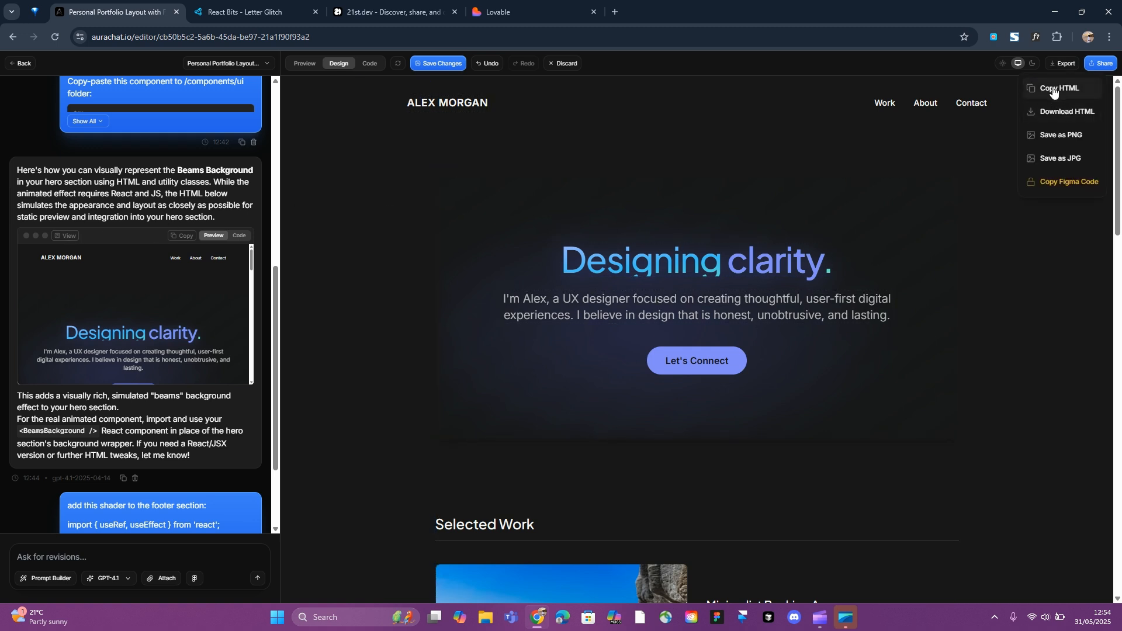
left_click(502, 13)
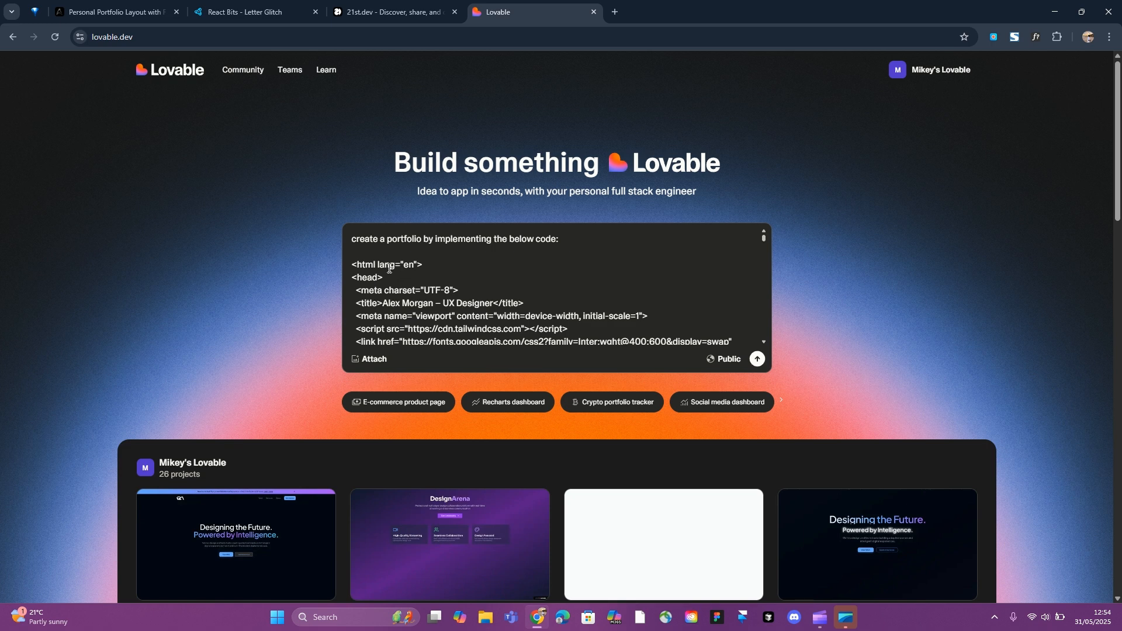
left_click(757, 359)
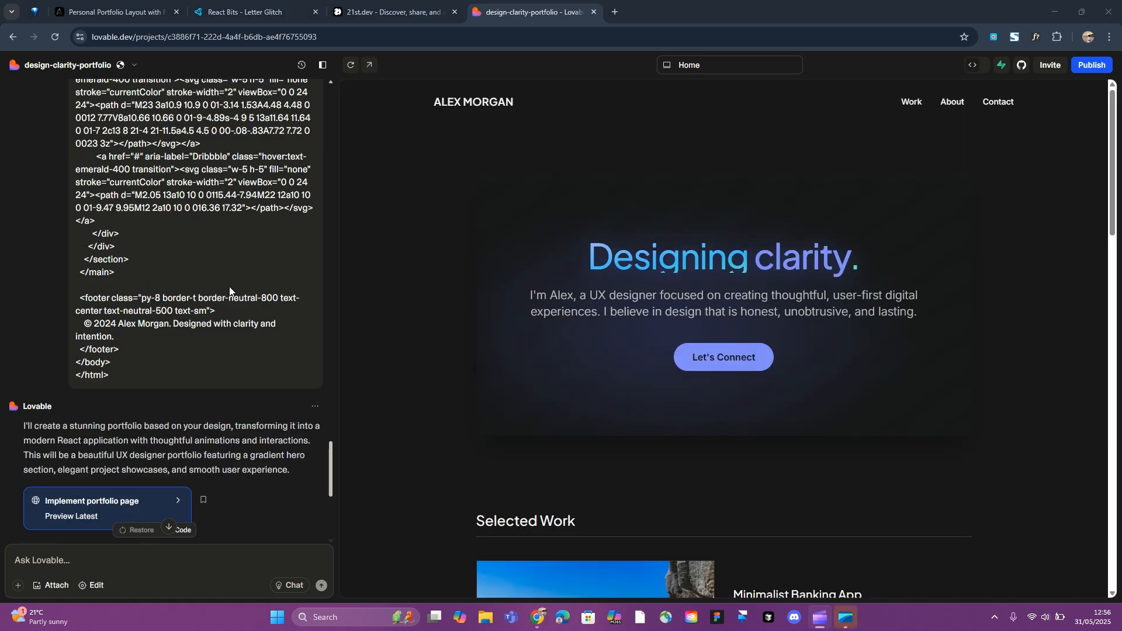
Select the hero's h1 for editing and submit "make sure this text is not being cut off at the bottom. make sure the overlay is visible"
scroll(774, 307, "down", 20)
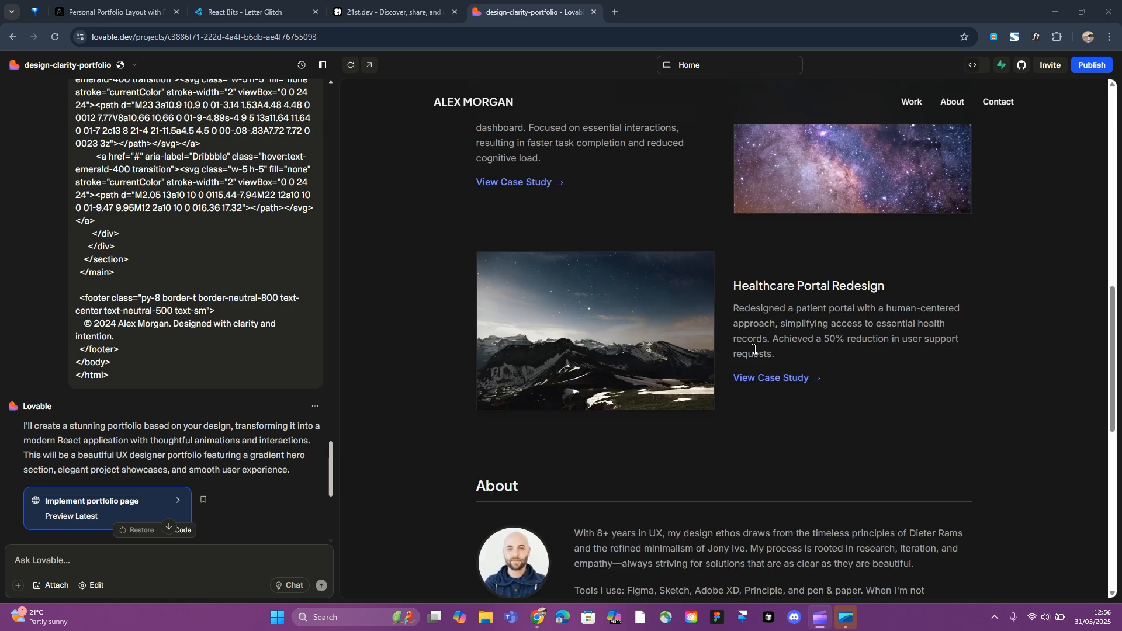
scroll(778, 350, "up", 12)
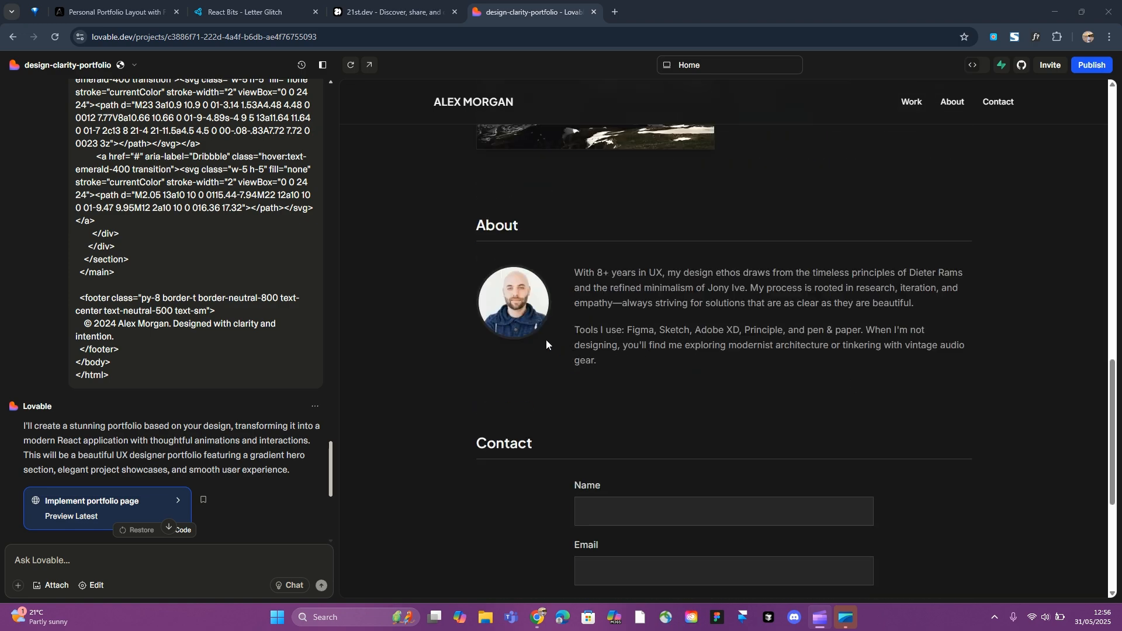
scroll(643, 290, "up", 4)
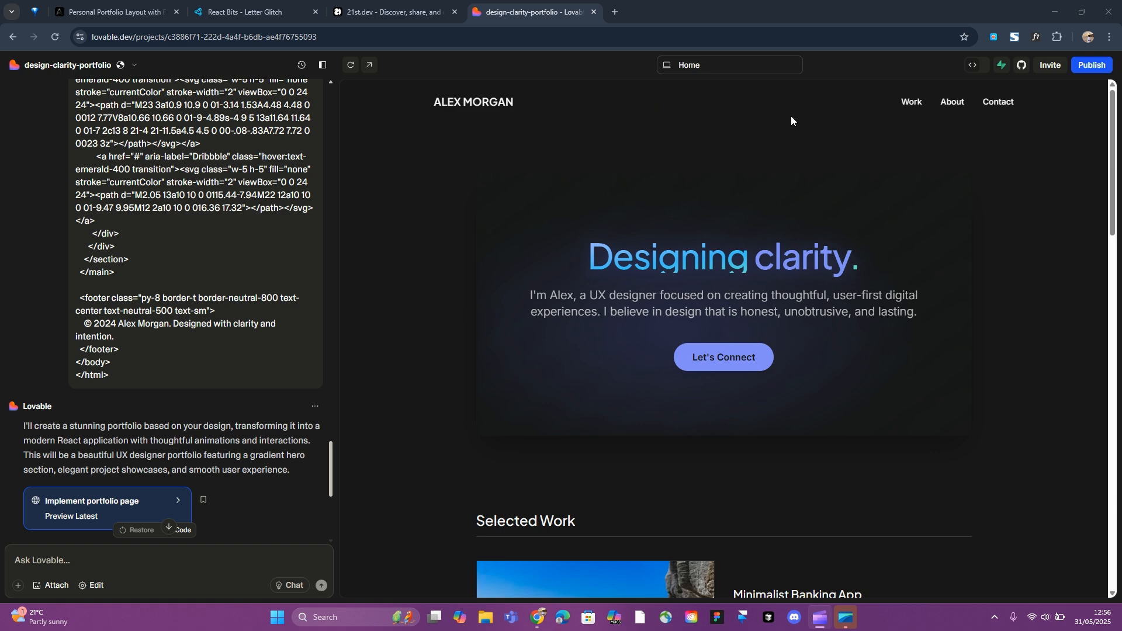
left_click(92, 585)
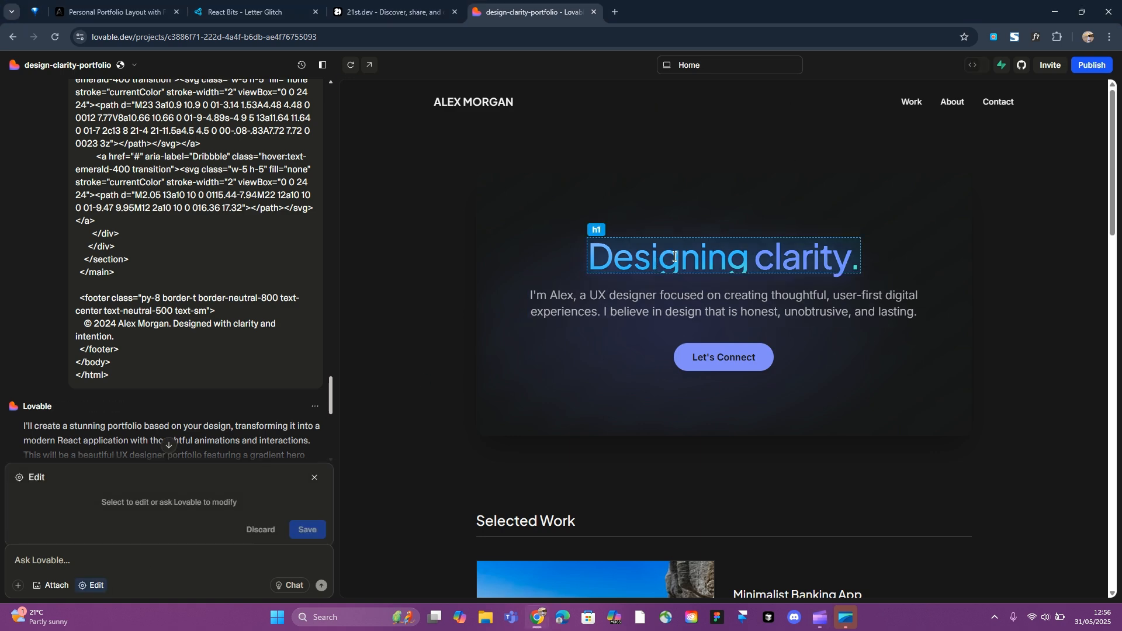
left_click(693, 258)
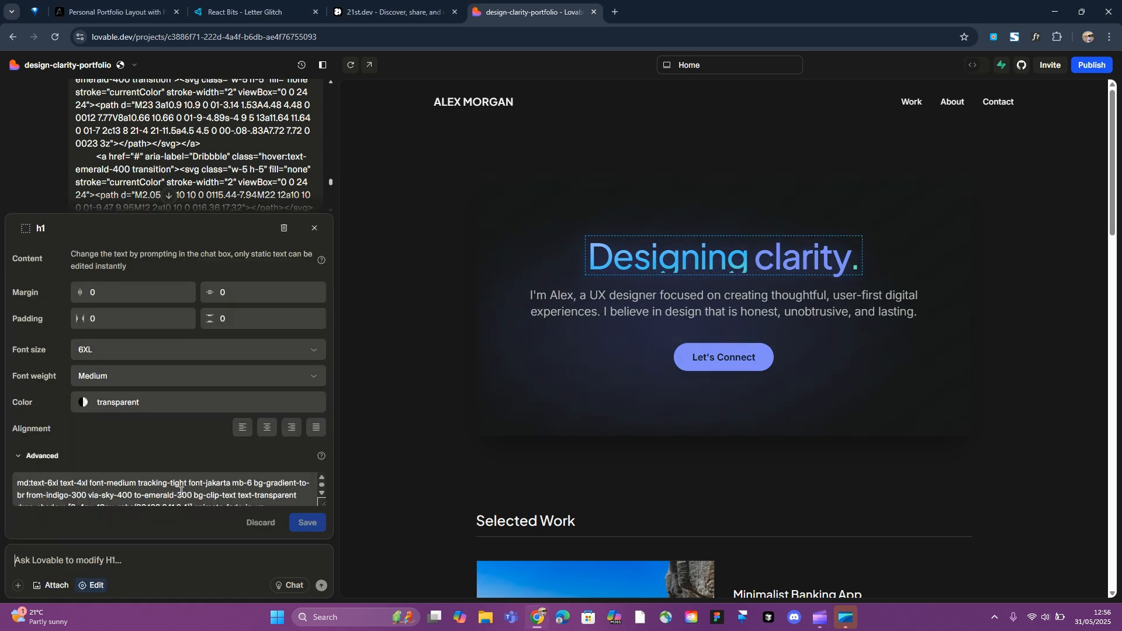
type("make sure this text")
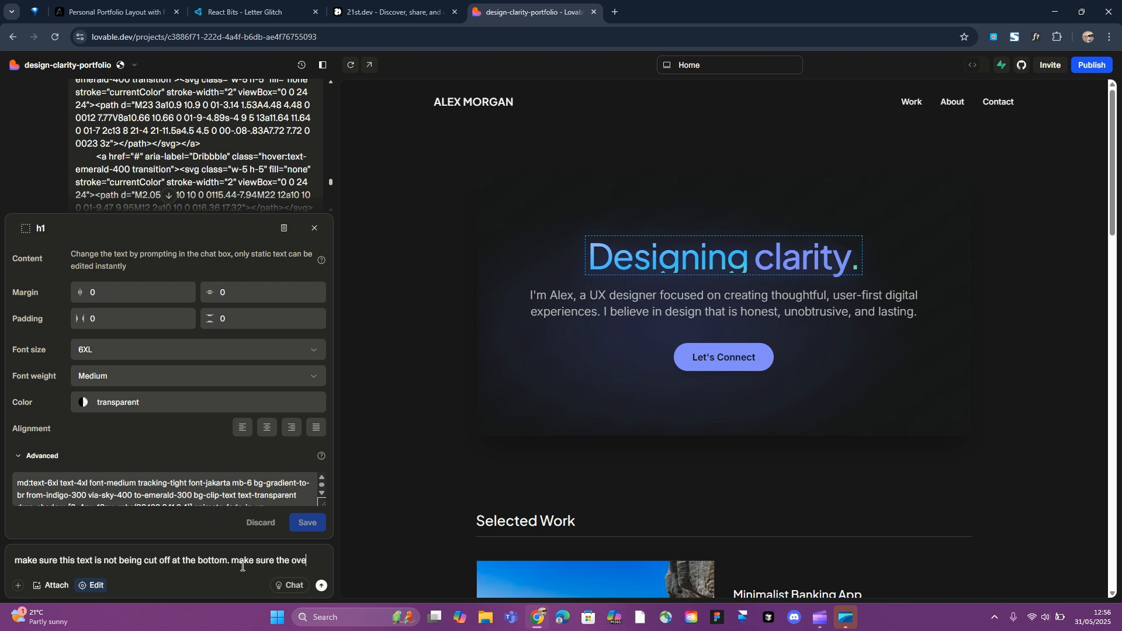
type("is visible")
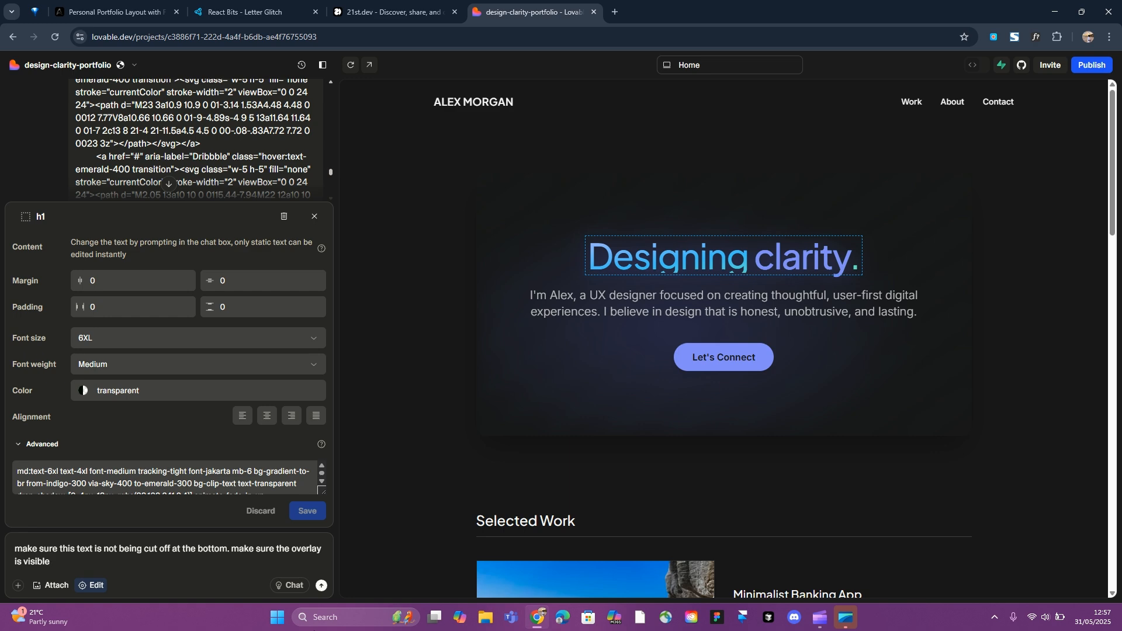
key("Return")
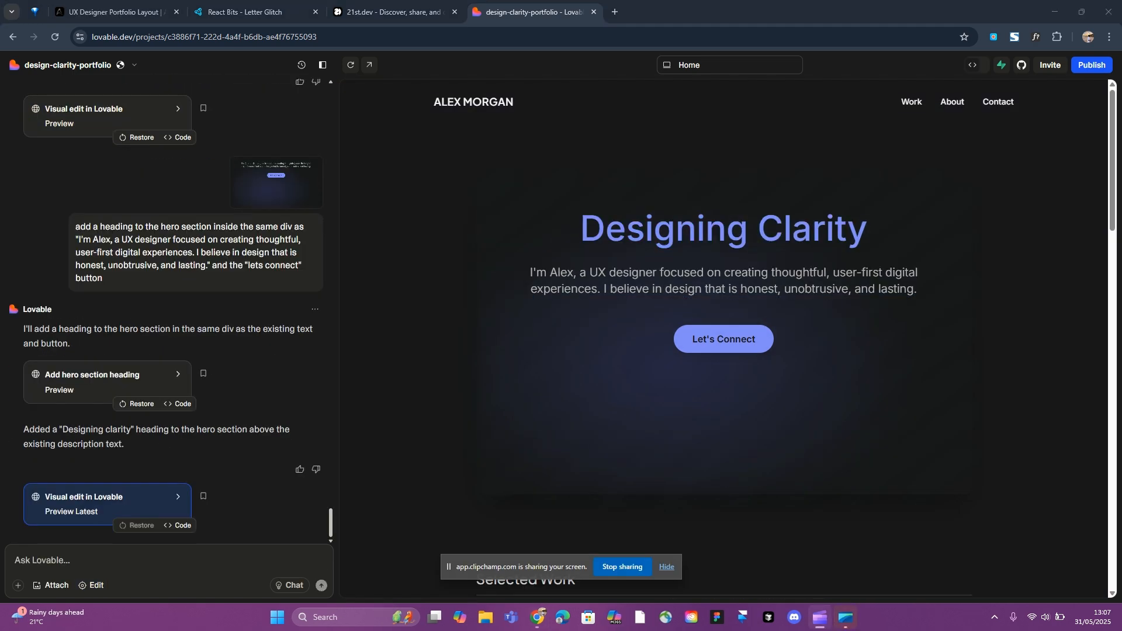
Collapse the Lovable chat and review the full-width portfolio preview from the hero down to the contact section
left_click(667, 567)
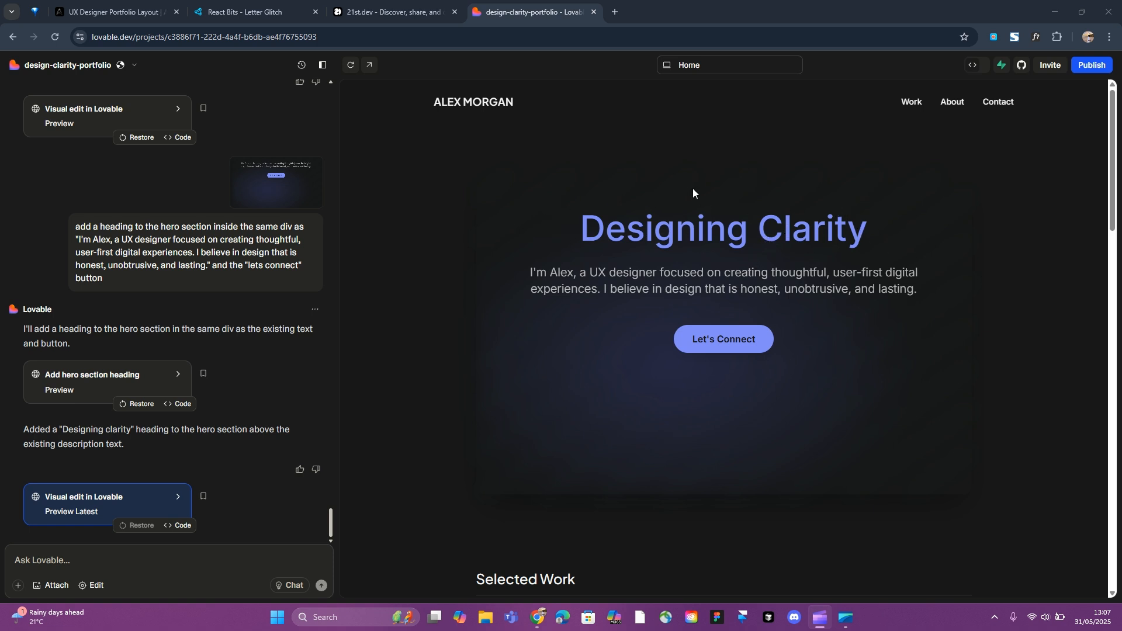
scroll(642, 181, "down", 6)
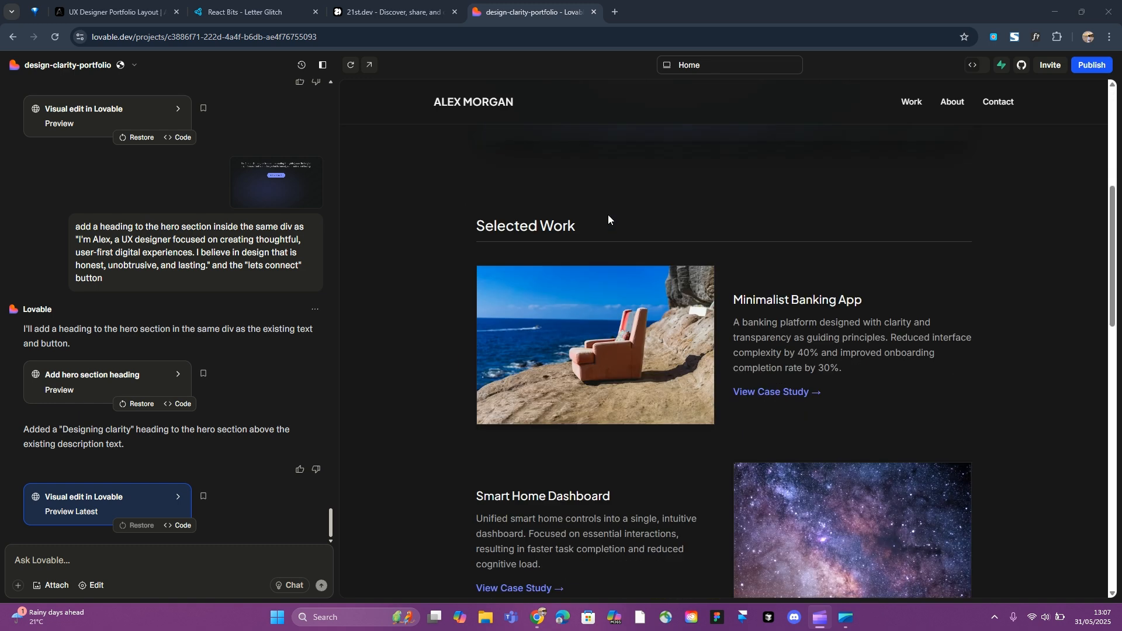
left_click(322, 65)
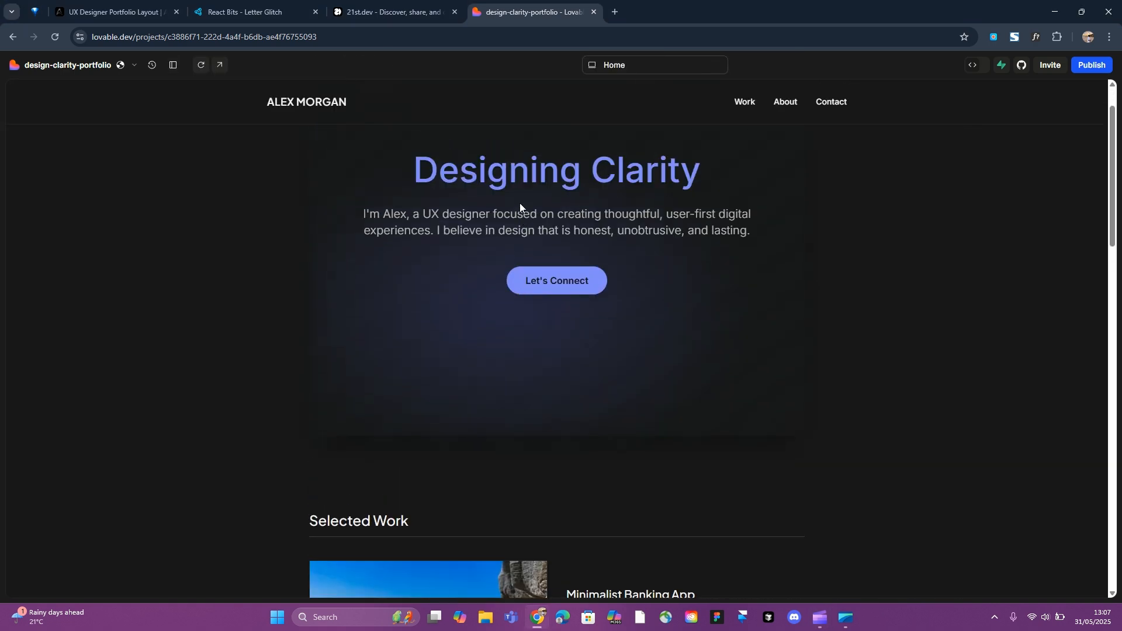
scroll(520, 205, "down", 17)
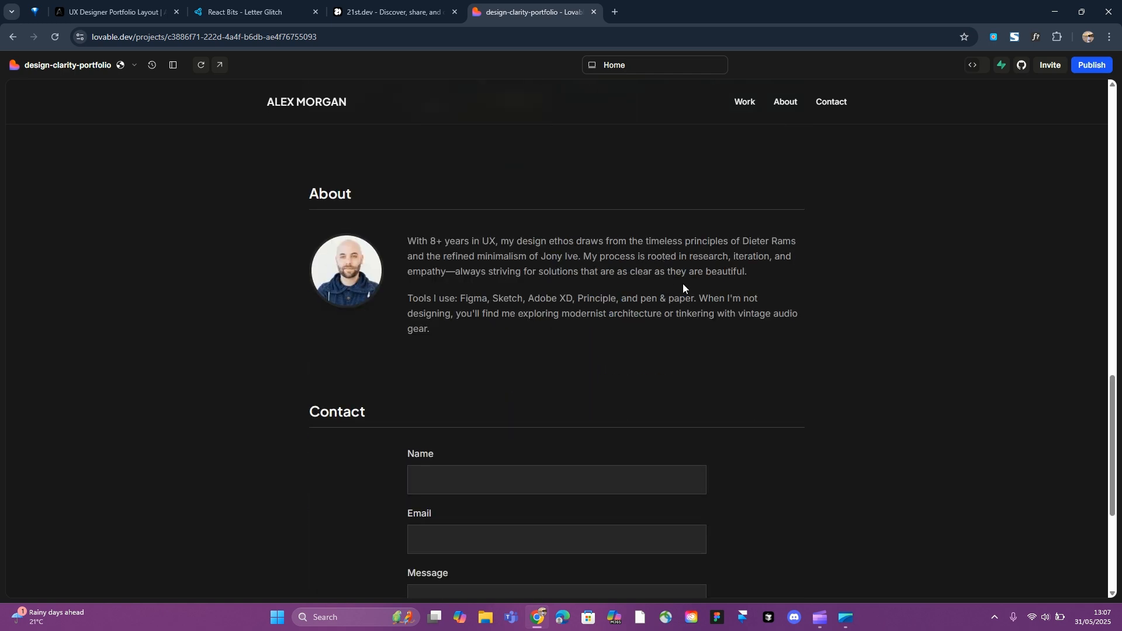
scroll(683, 283, "down", 4)
scroll(701, 338, "up", 12)
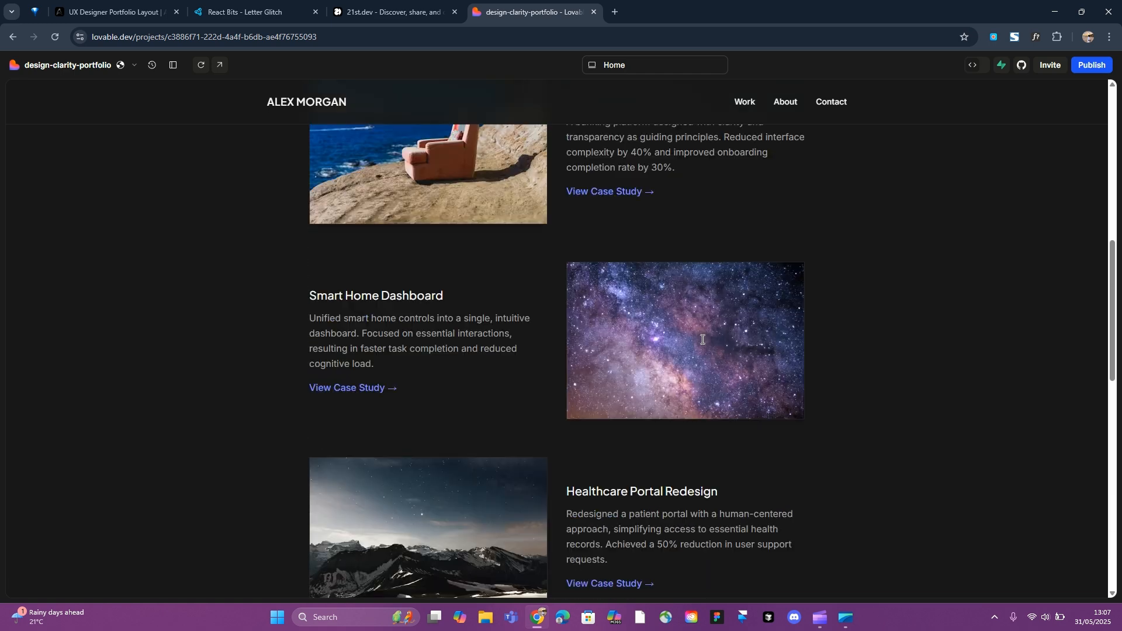
scroll(701, 339, "up", 8)
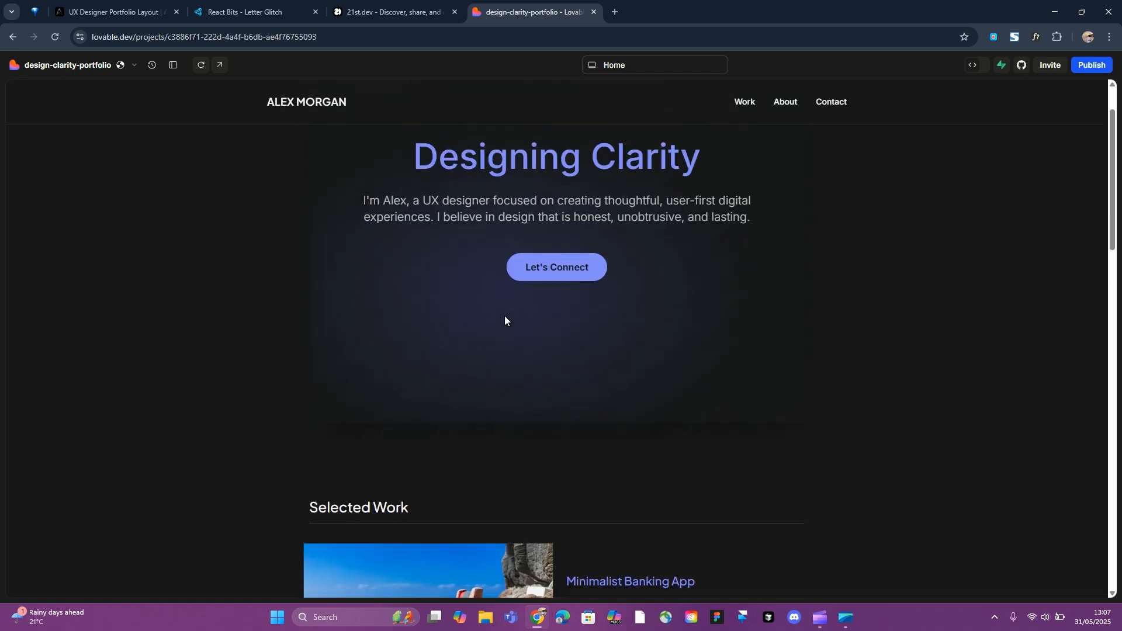
scroll(505, 320, "up", 2)
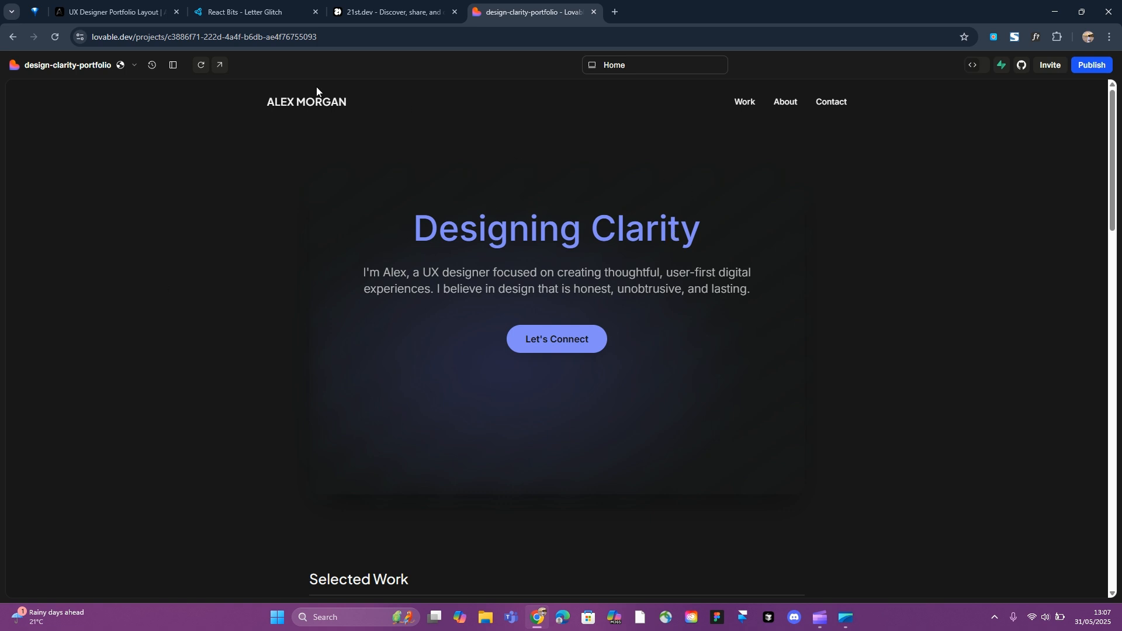
Switch to Aura, show its export options, and compare its hero section with the Lovable version
left_click(114, 12)
scroll(561, 210, "up", 3)
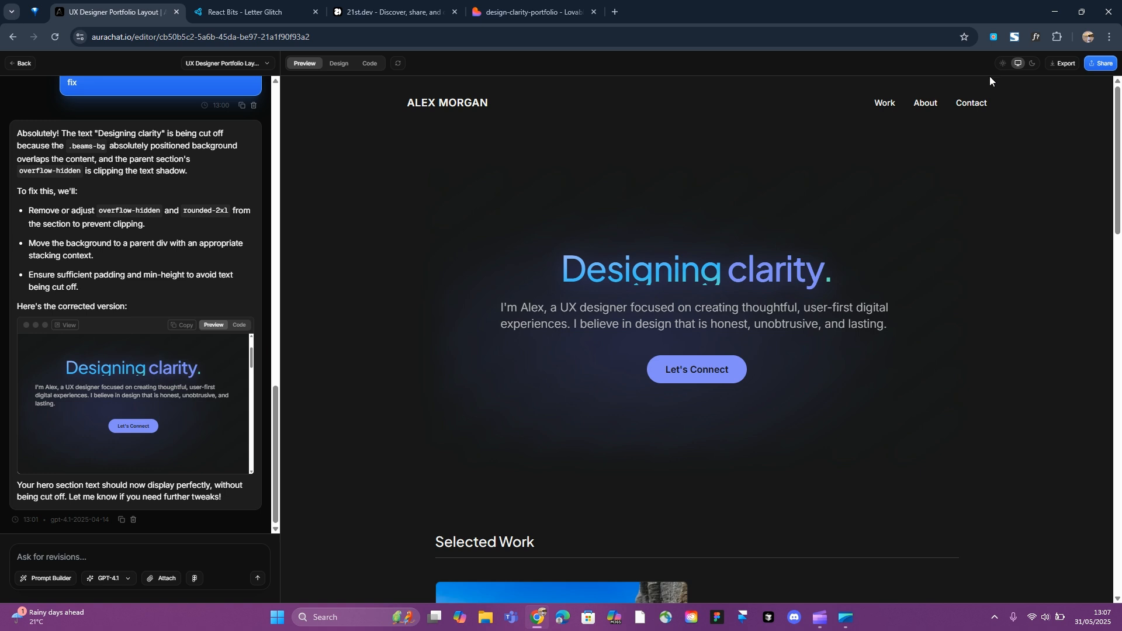
left_click(1062, 63)
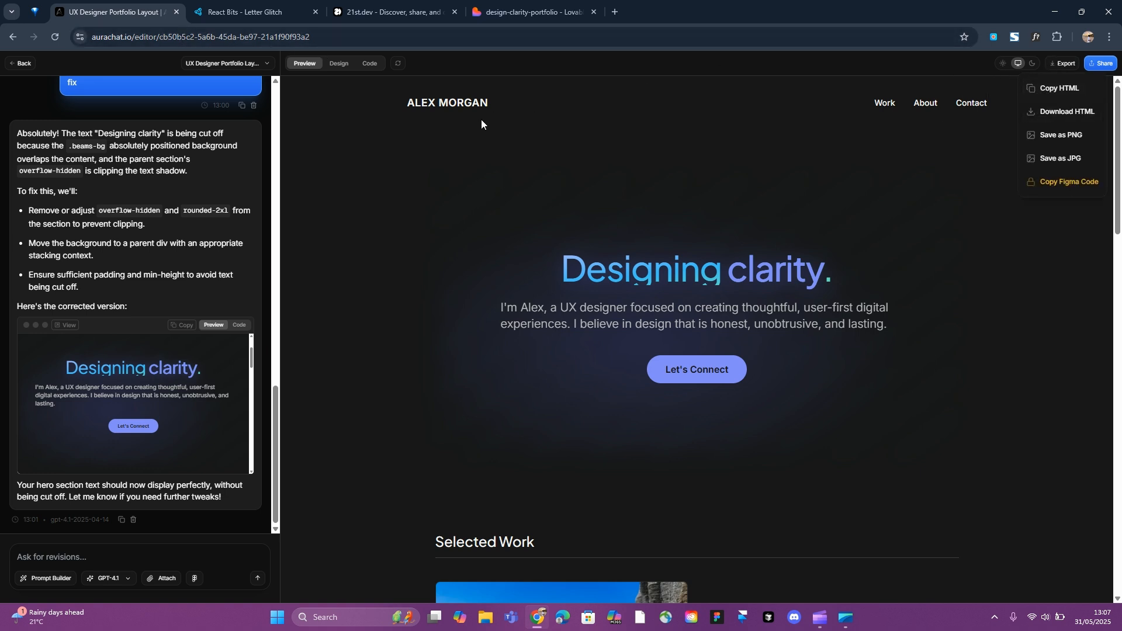
left_click(515, 10)
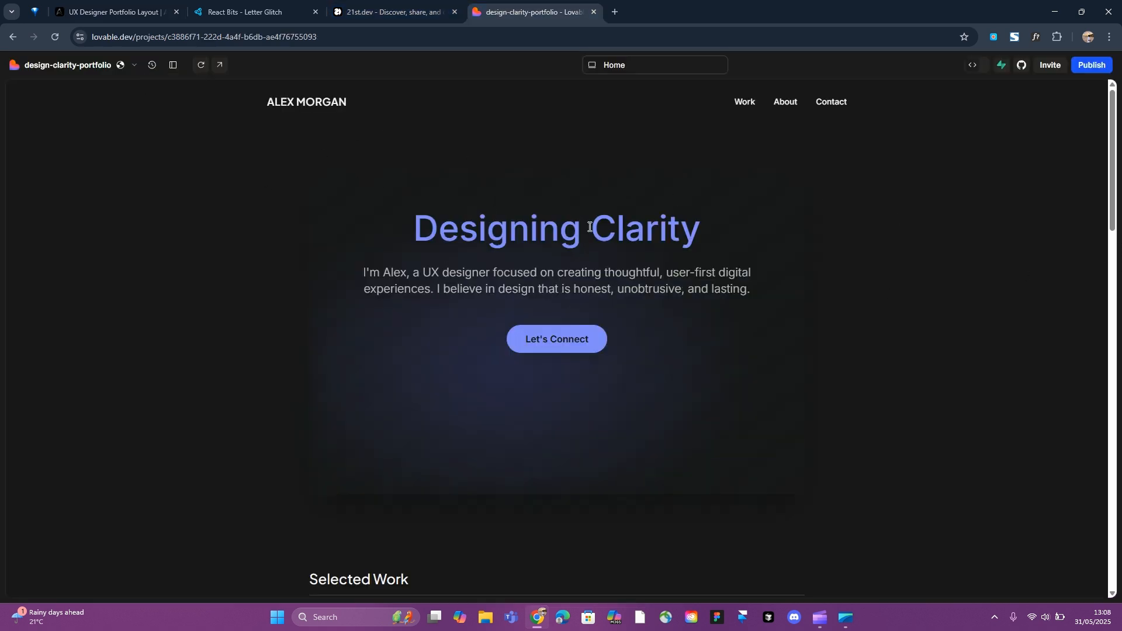
left_click(101, 12)
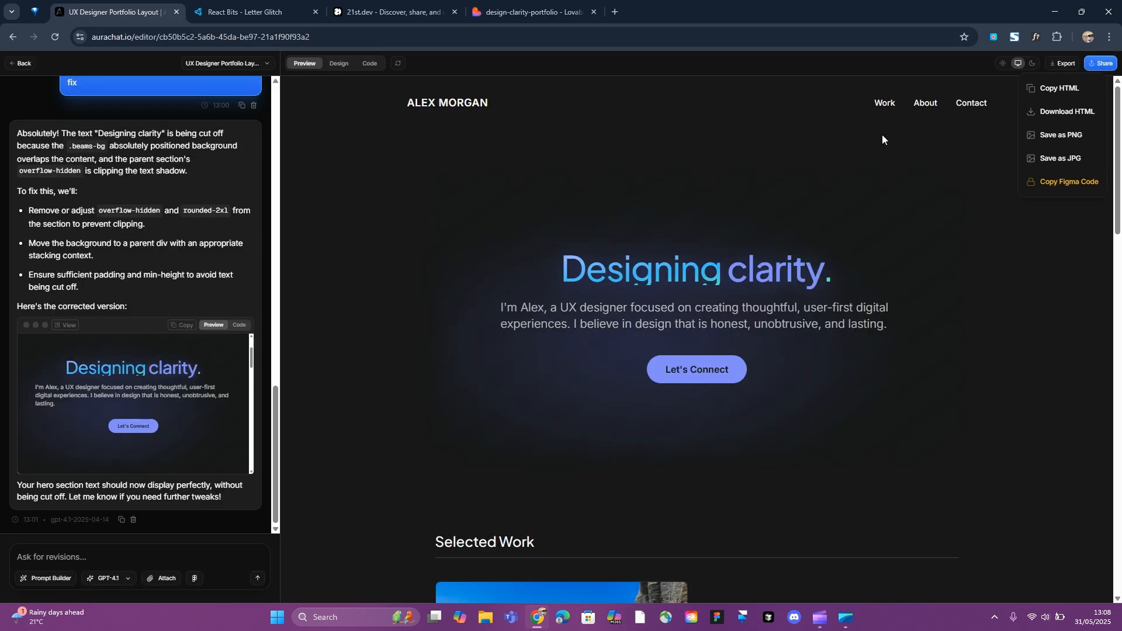
Examine the Lovable portfolio through to its contact form and footer, and return to the Aura version
left_click(500, 17)
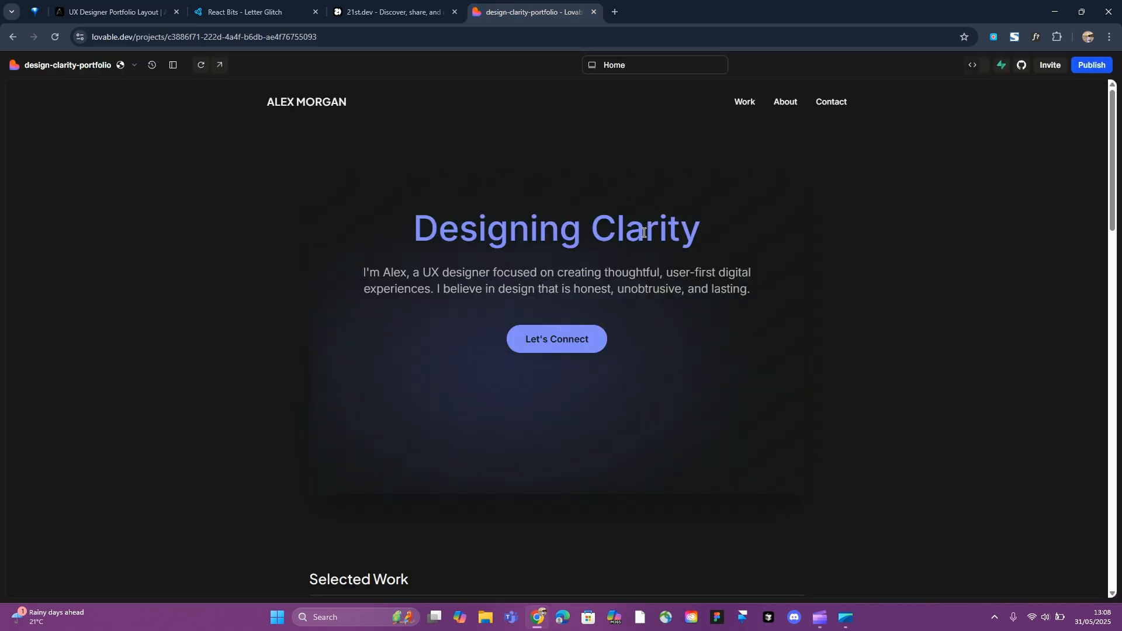
scroll(809, 230, "down", 5)
scroll(668, 258, "down", 15)
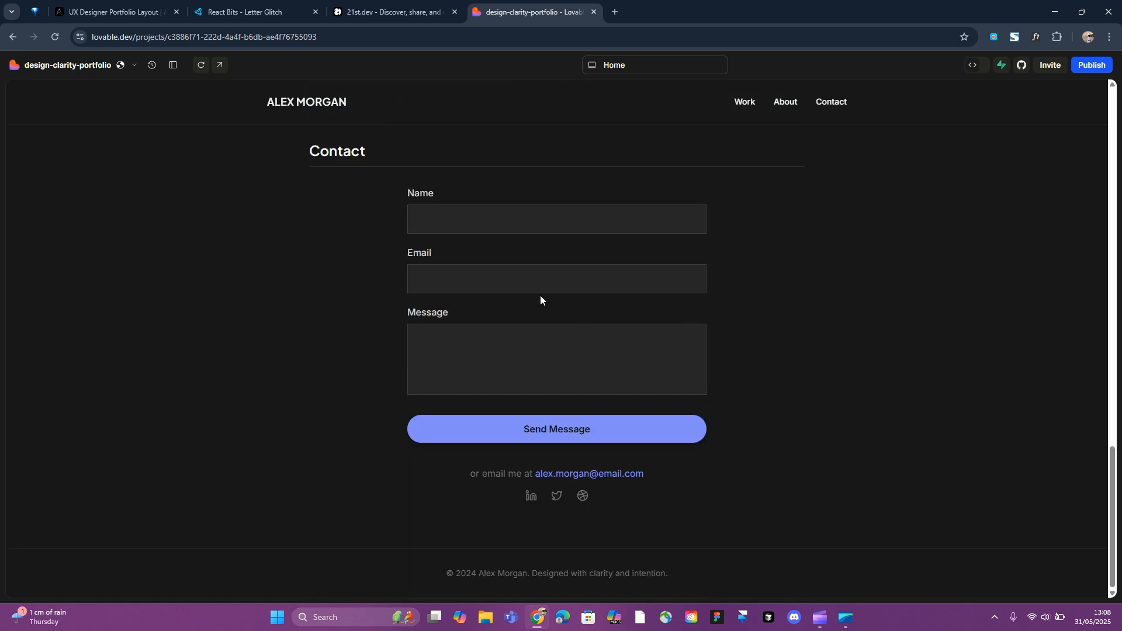
scroll(261, 177, "up", 8)
left_click(111, 11)
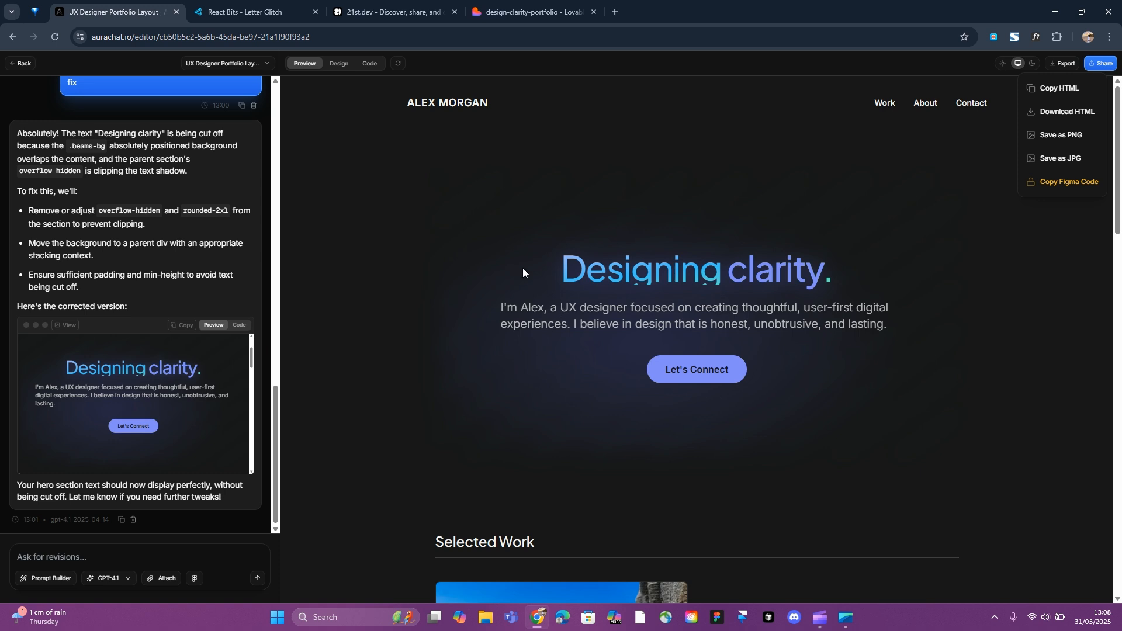